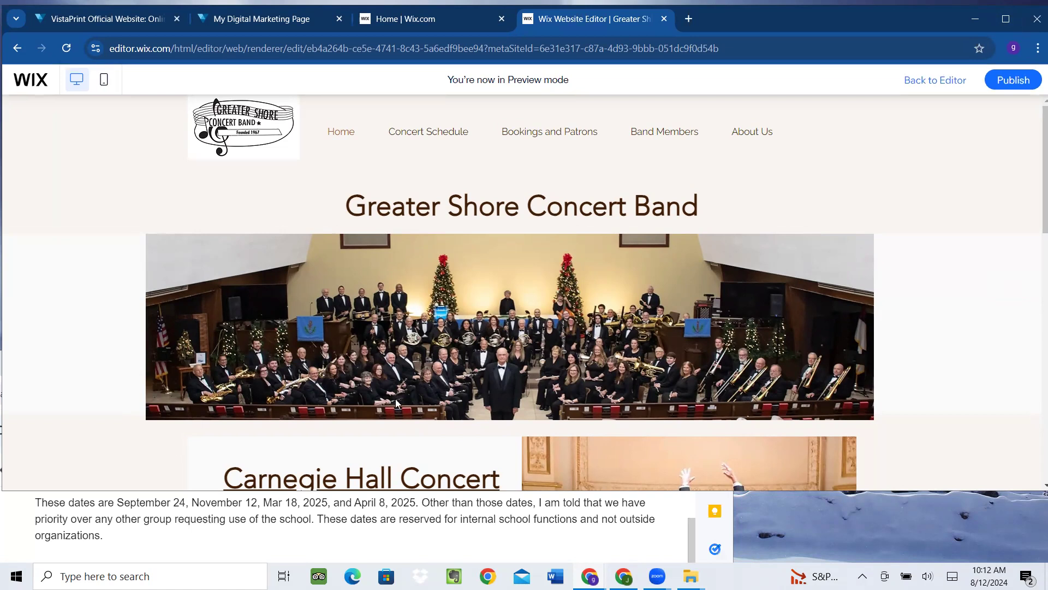
Maximize the Chrome window showing the Wix site preview
left_click(1006, 19)
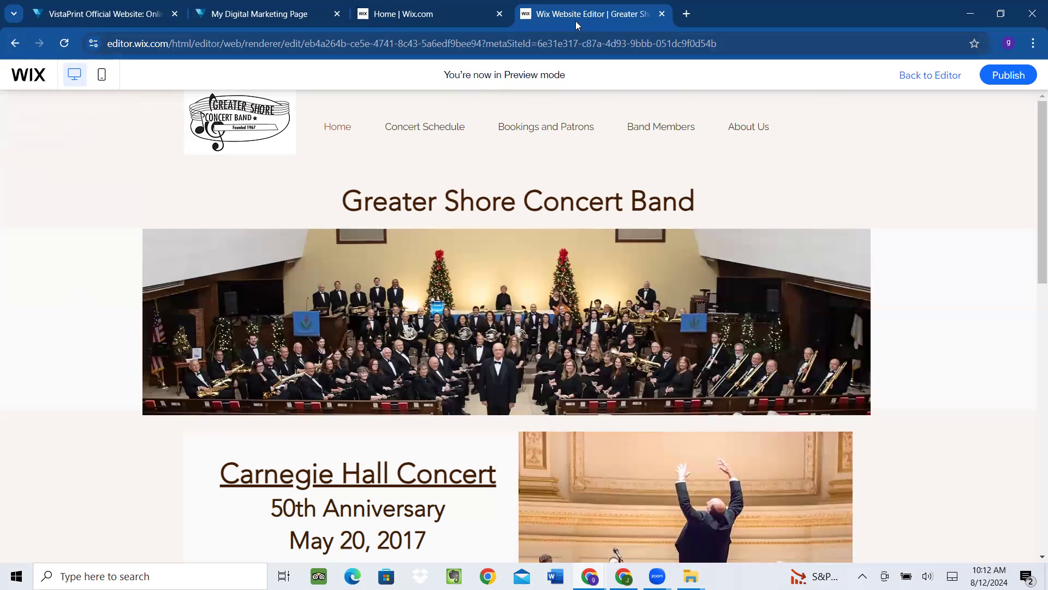
scroll(895, 237, "down", 4)
scroll(887, 226, "up", 2)
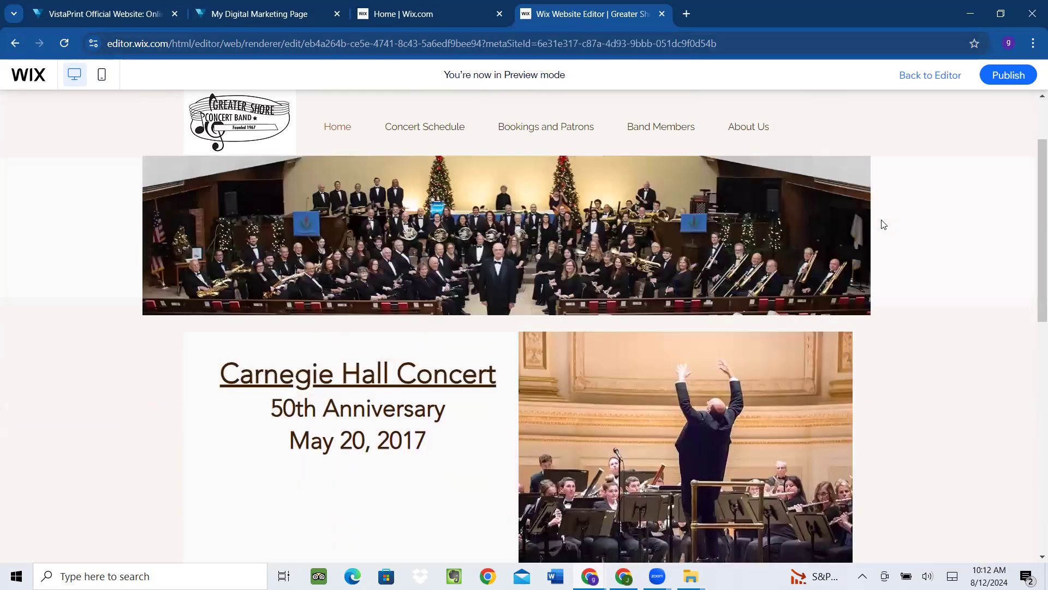
scroll(382, 137, "up", 1)
mouse_move(434, 131)
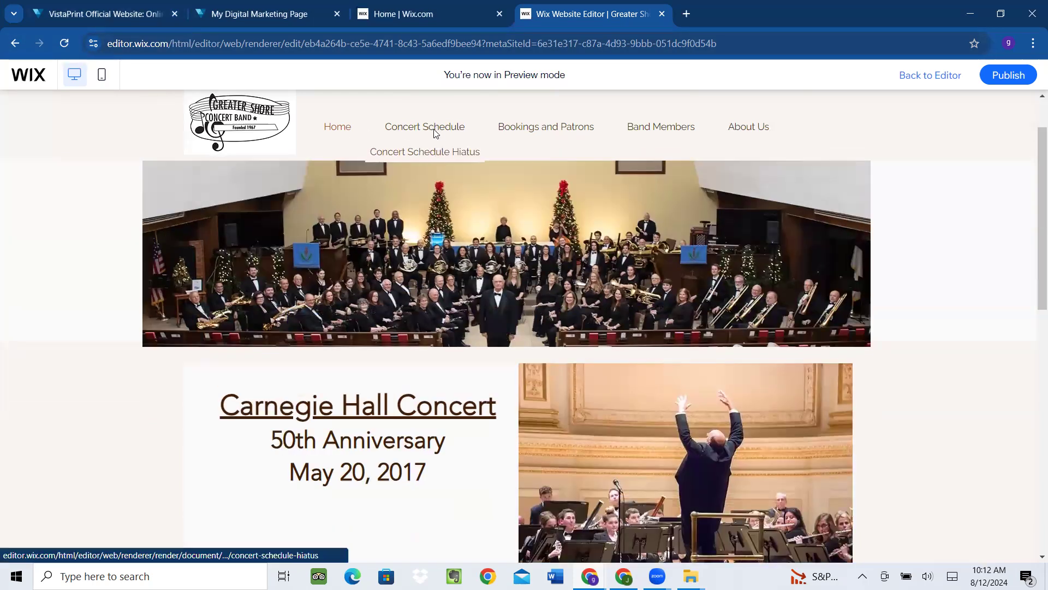
left_click(439, 156)
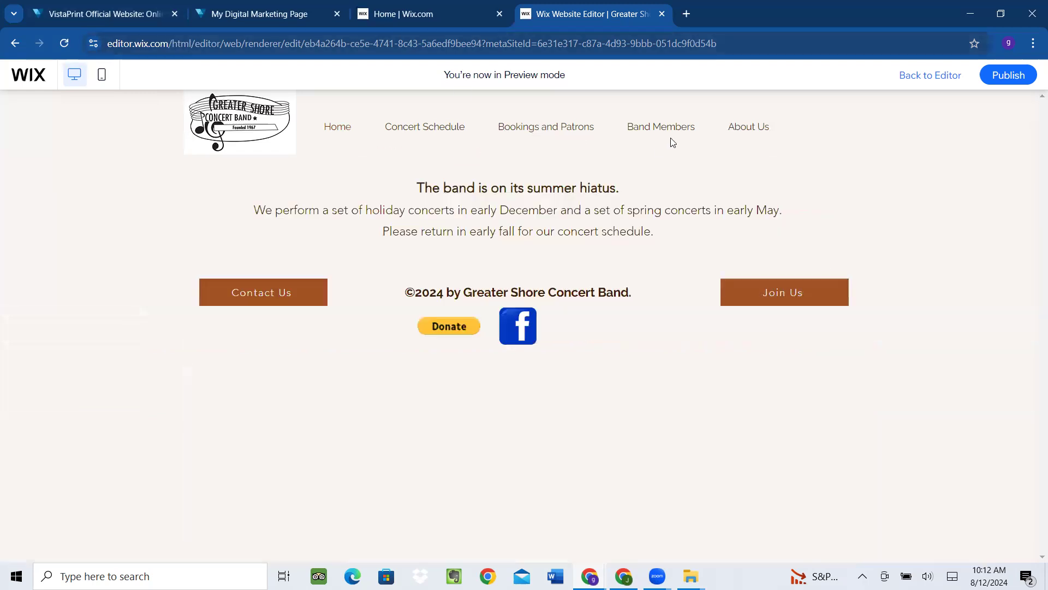
mouse_move(672, 135)
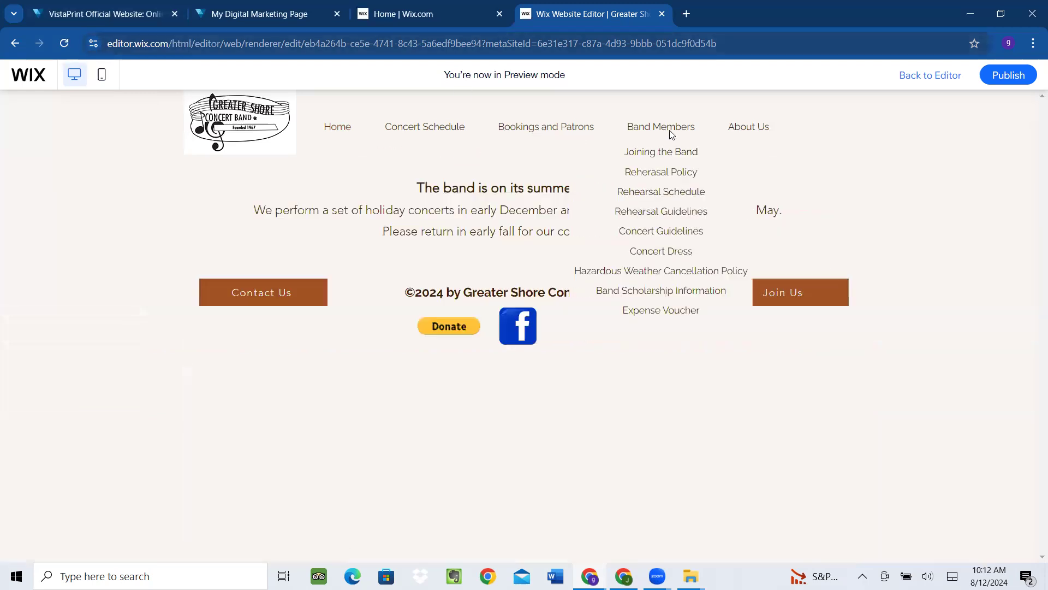
left_click(669, 159)
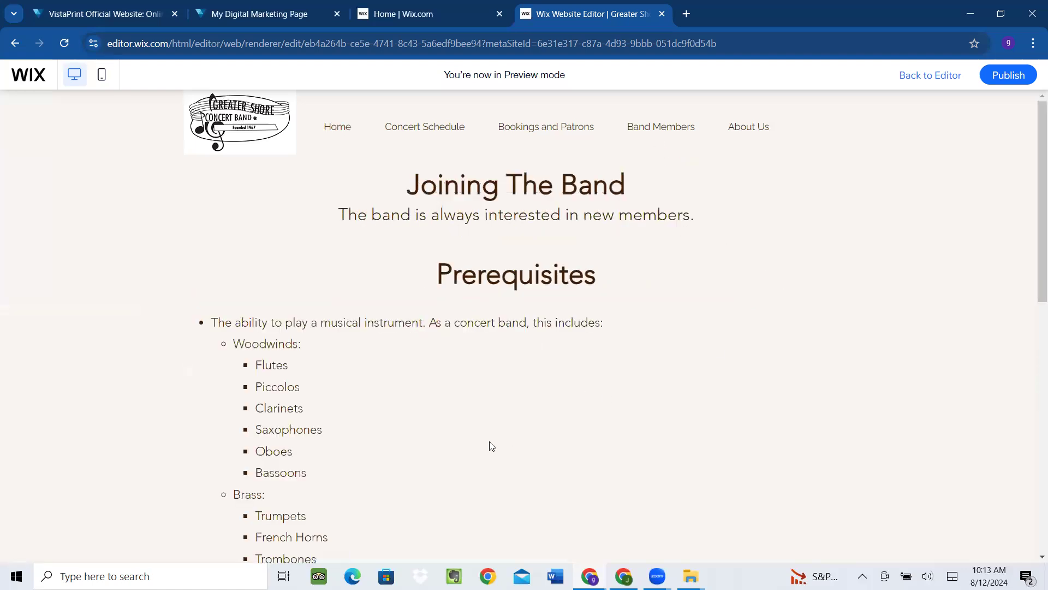
scroll(502, 431, "down", 4)
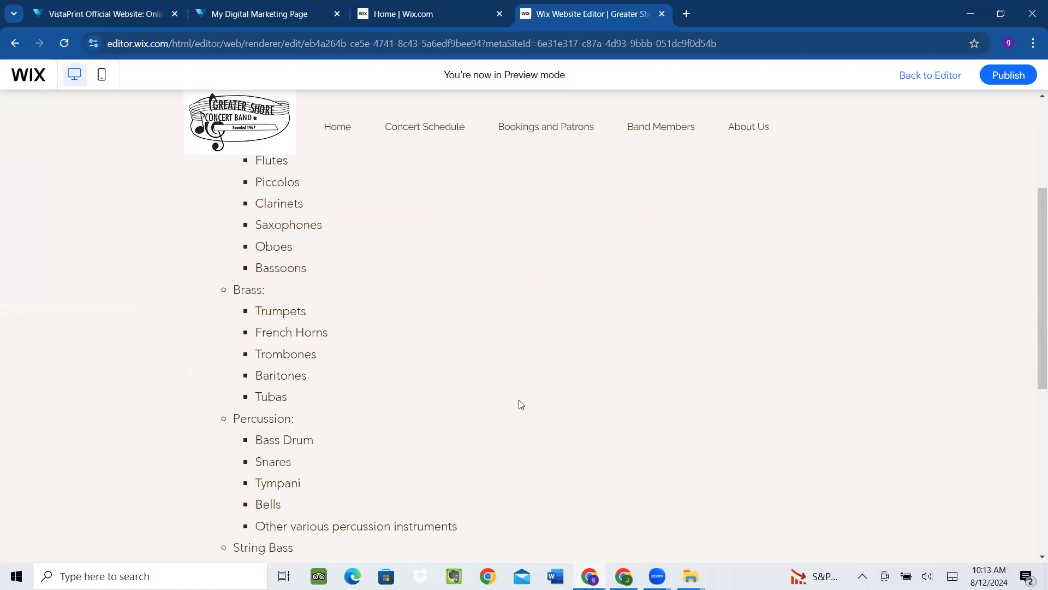
scroll(524, 388, "up", 4)
mouse_move(670, 128)
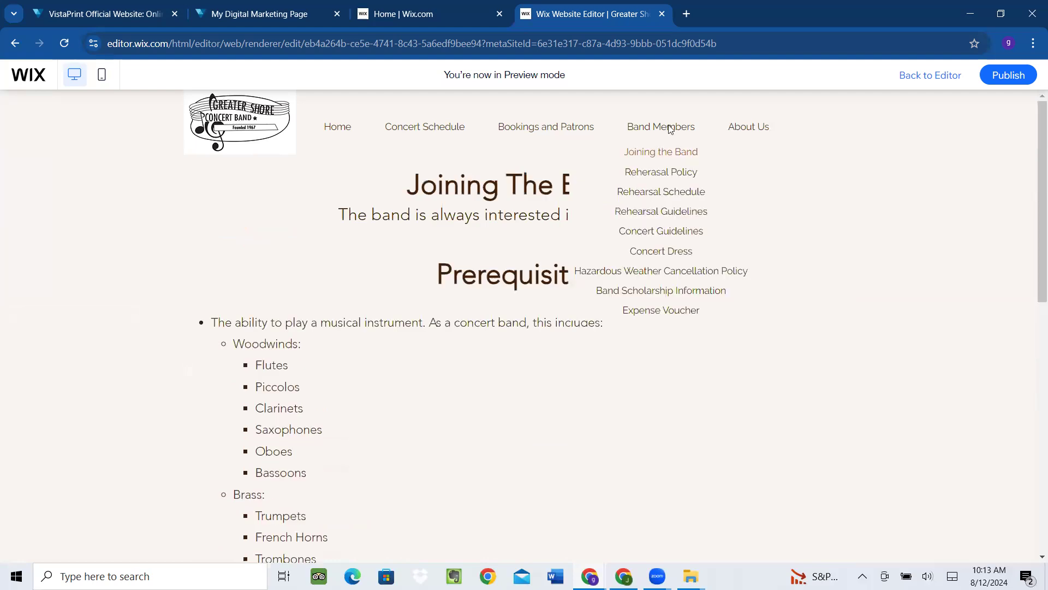
left_click(661, 192)
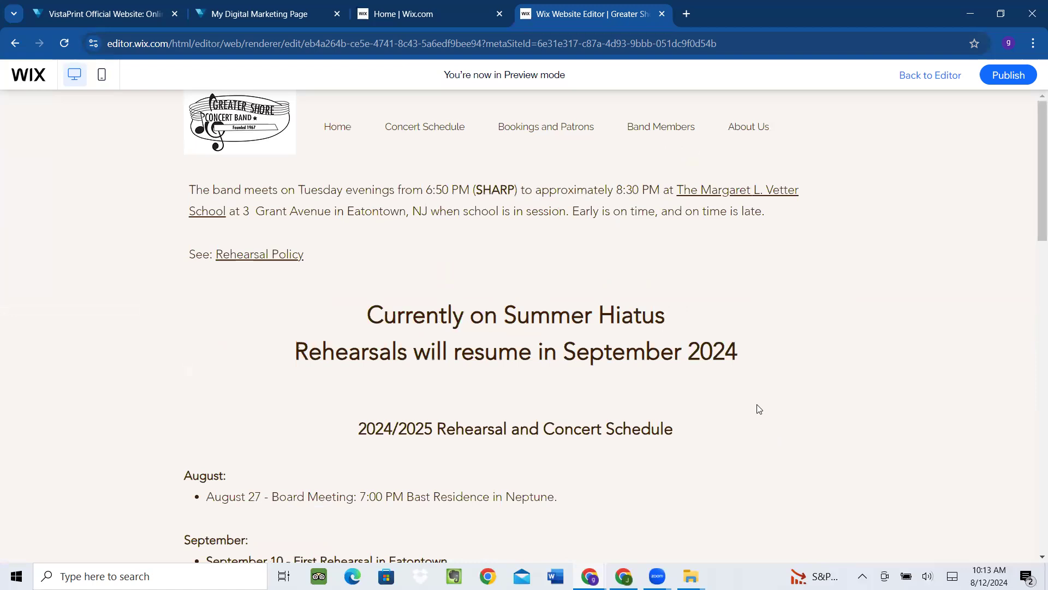
left_click(337, 127)
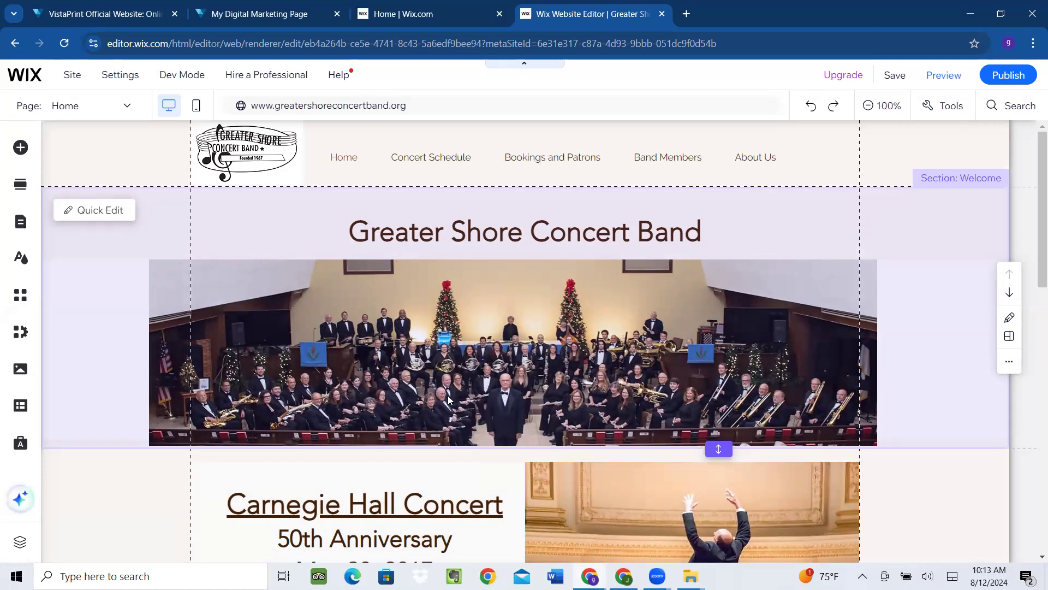
Scroll down through the Home page's anniversary concert sections and back to the top
scroll(448, 395, "down", 5)
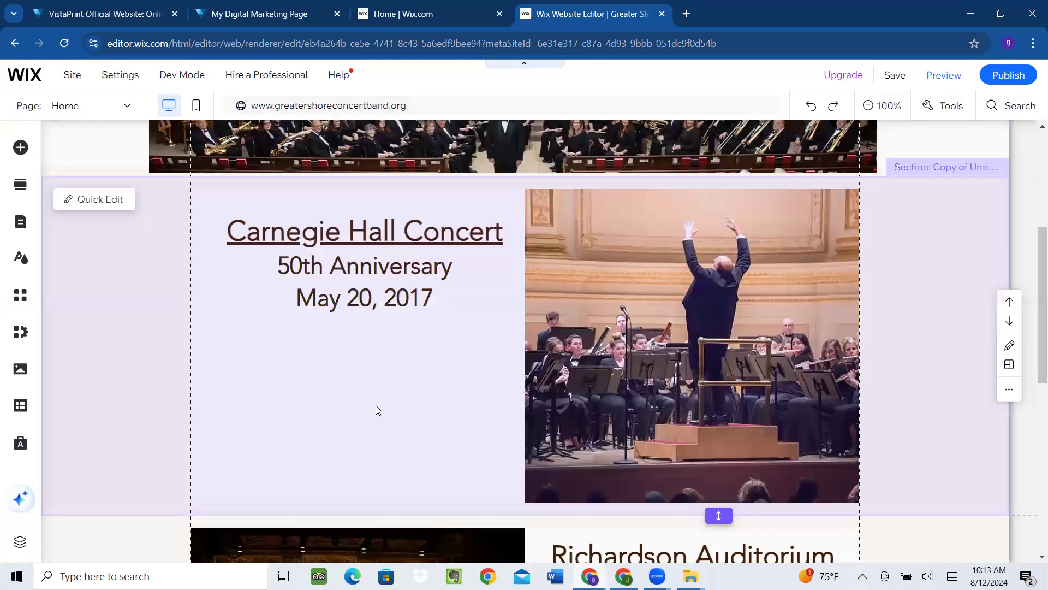
scroll(375, 405, "down", 8)
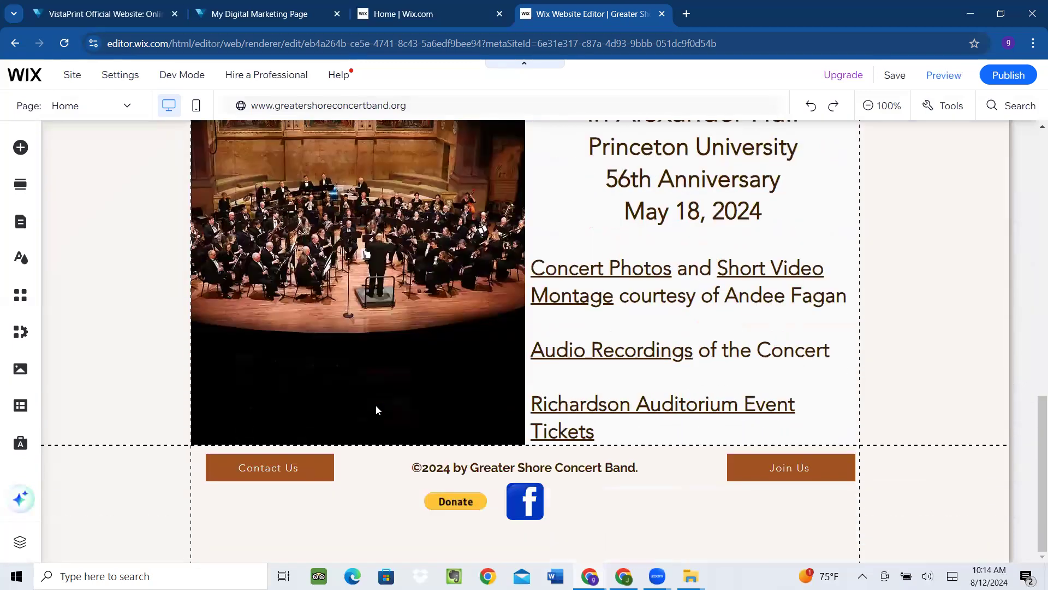
scroll(375, 405, "up", 15)
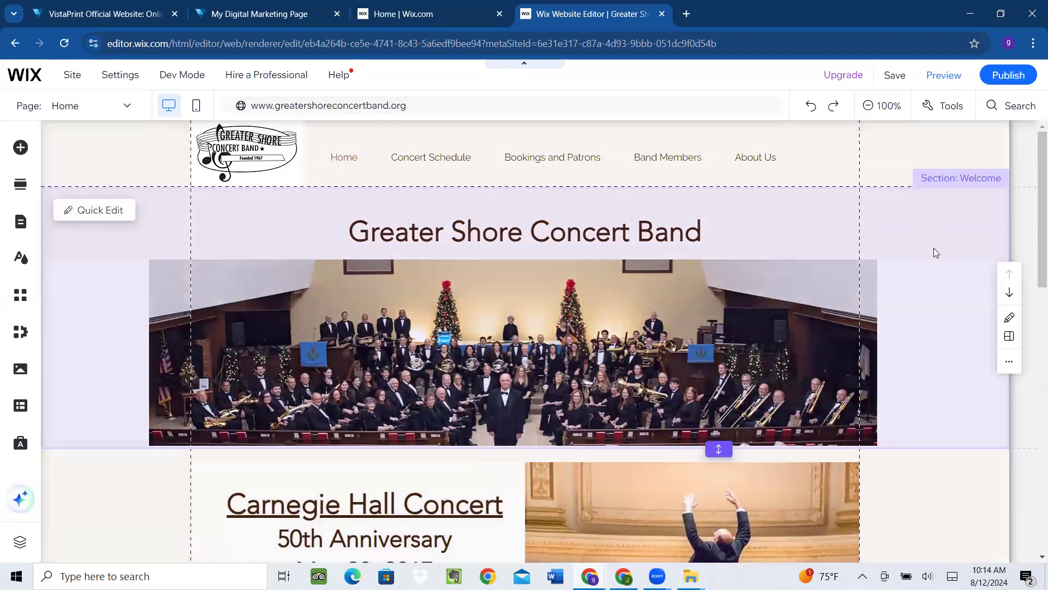
scroll(930, 507, "down", 8)
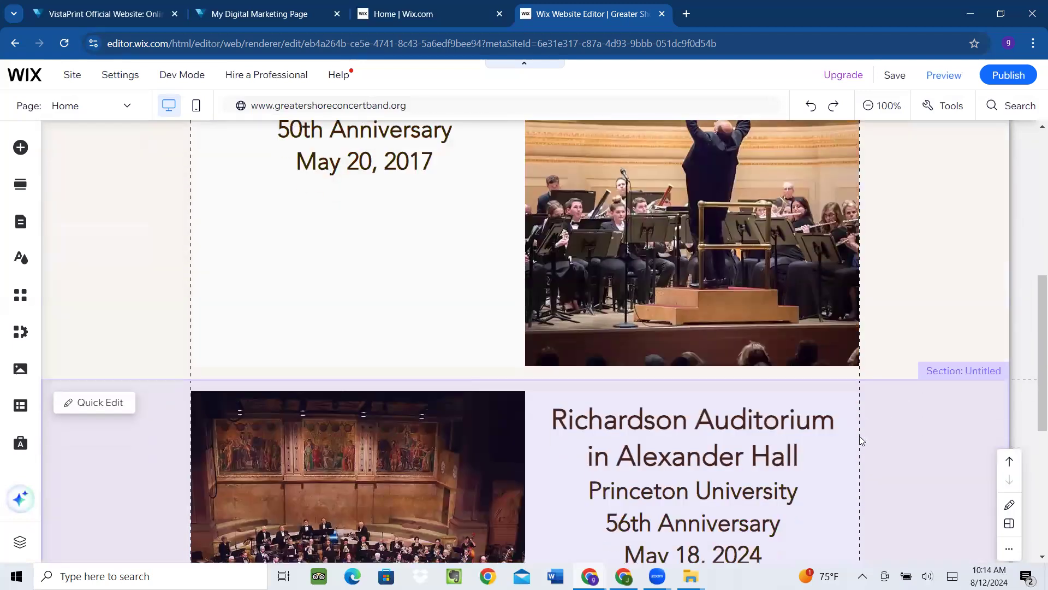
scroll(861, 440, "down", 1)
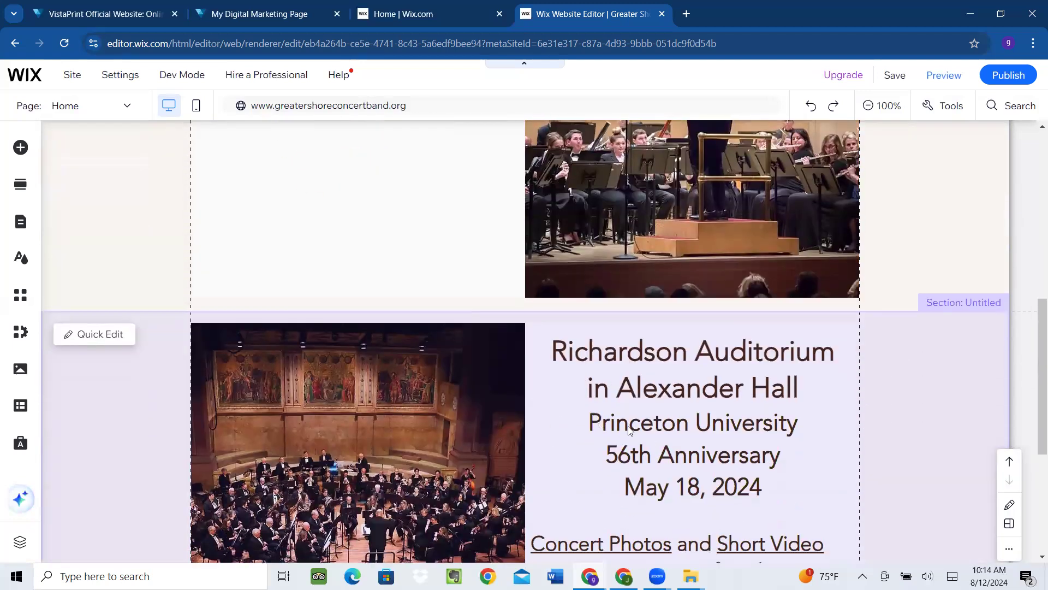
scroll(628, 426, "up", 10)
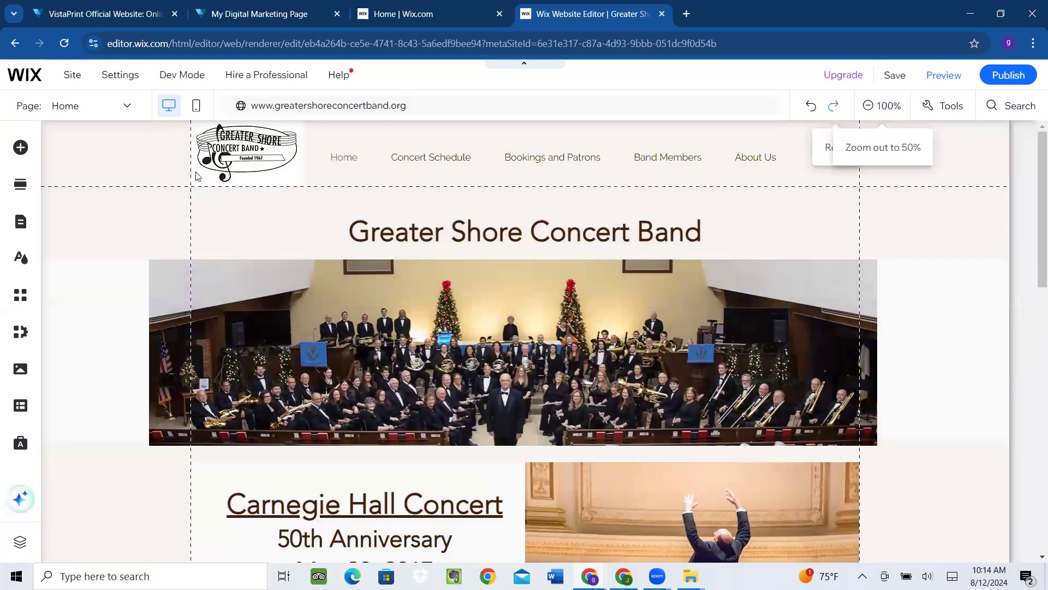
Preview the site and open the Band Members > Rehearsal Schedule page
left_click(943, 77)
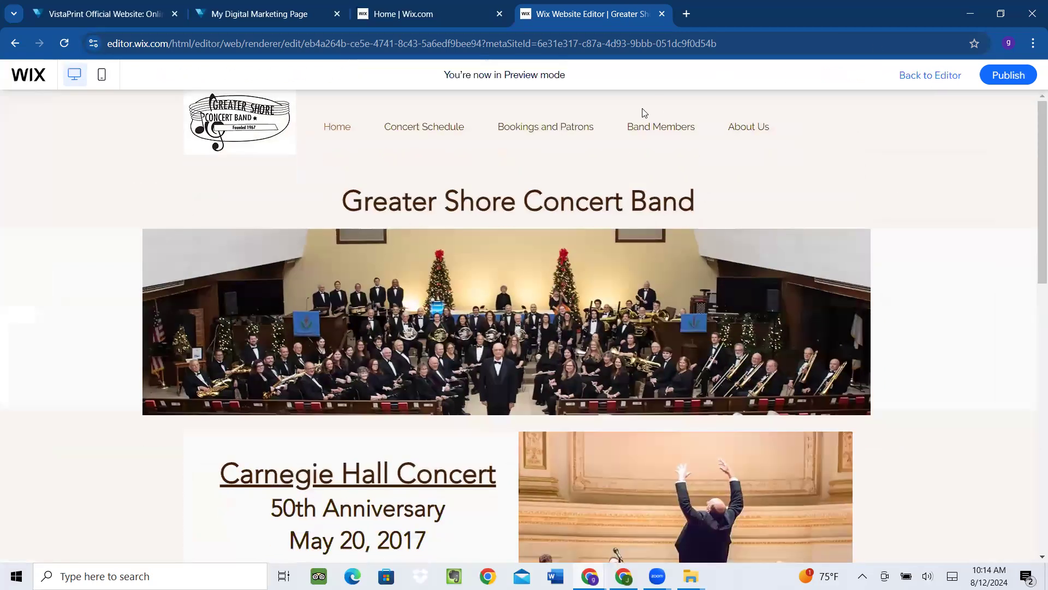
mouse_move(646, 131)
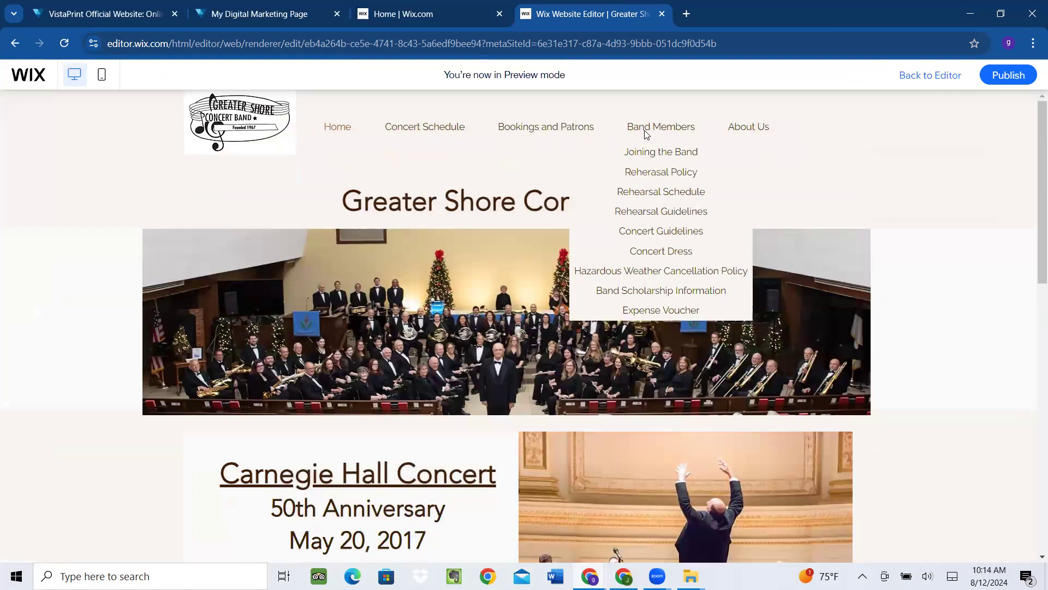
left_click(662, 192)
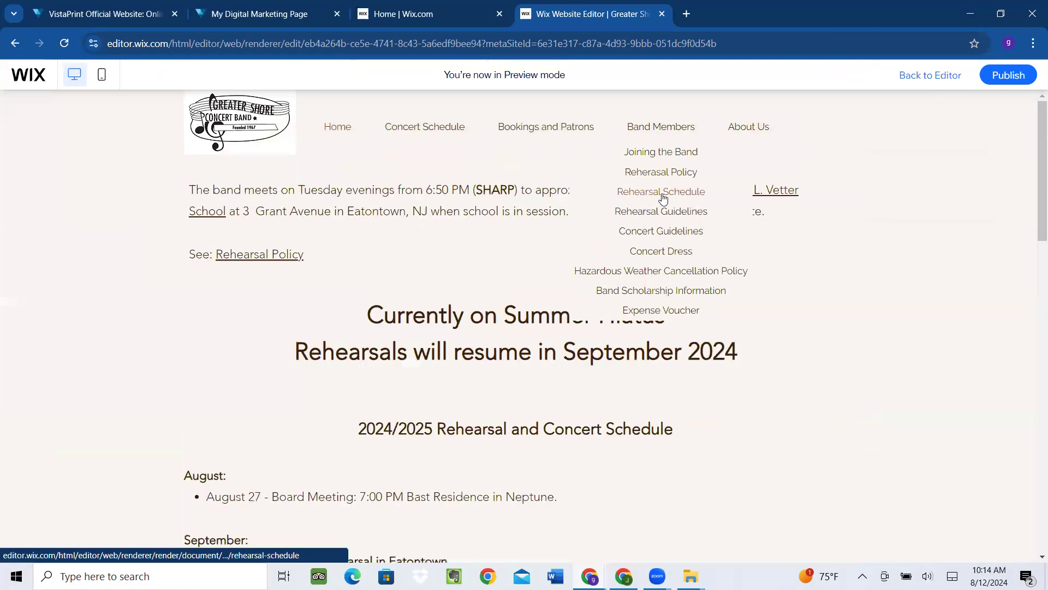
scroll(655, 344, "down", 4)
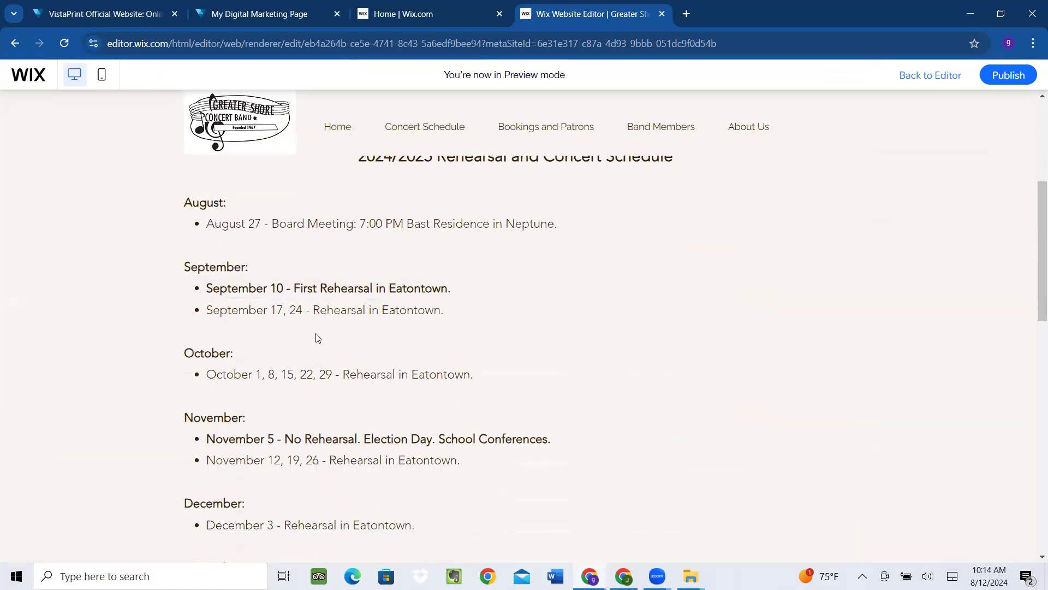
Restore down the window, review the schedule dates, and return to the editor
left_click(1005, 22)
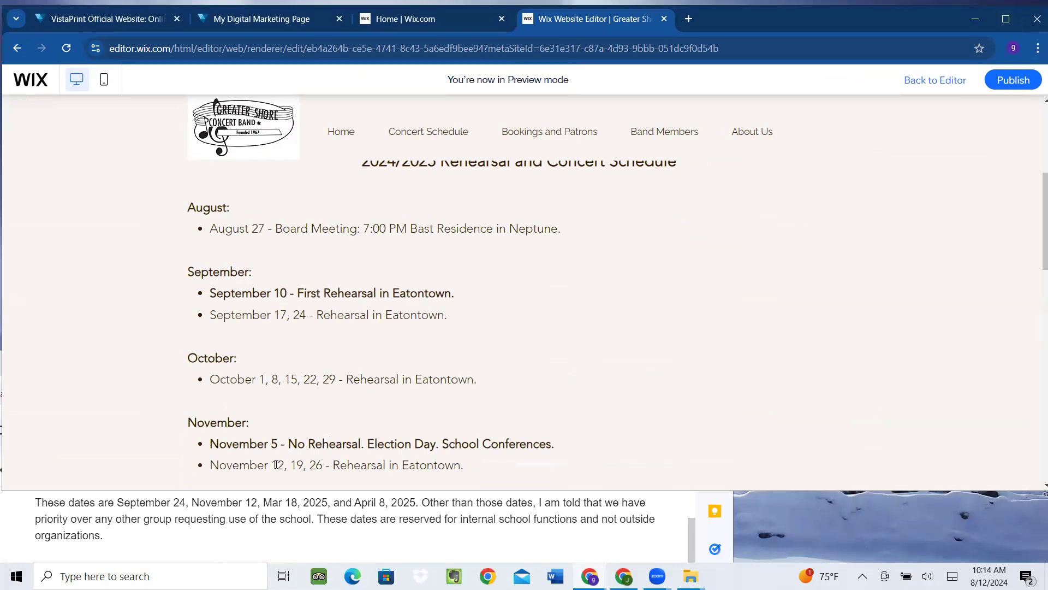
scroll(480, 404, "down", 2)
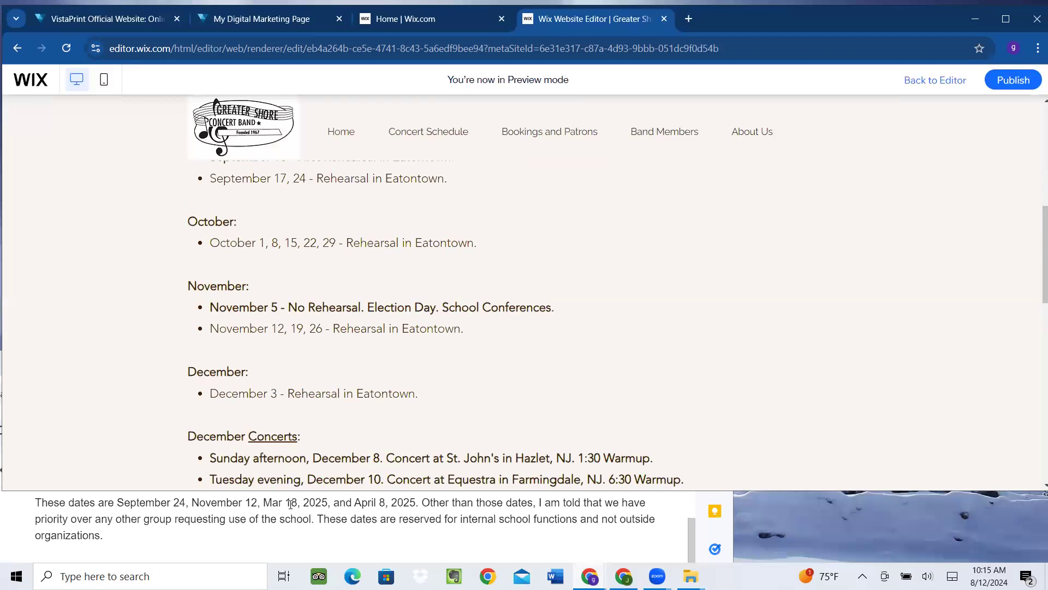
scroll(341, 428, "down", 3)
scroll(338, 415, "down", 5)
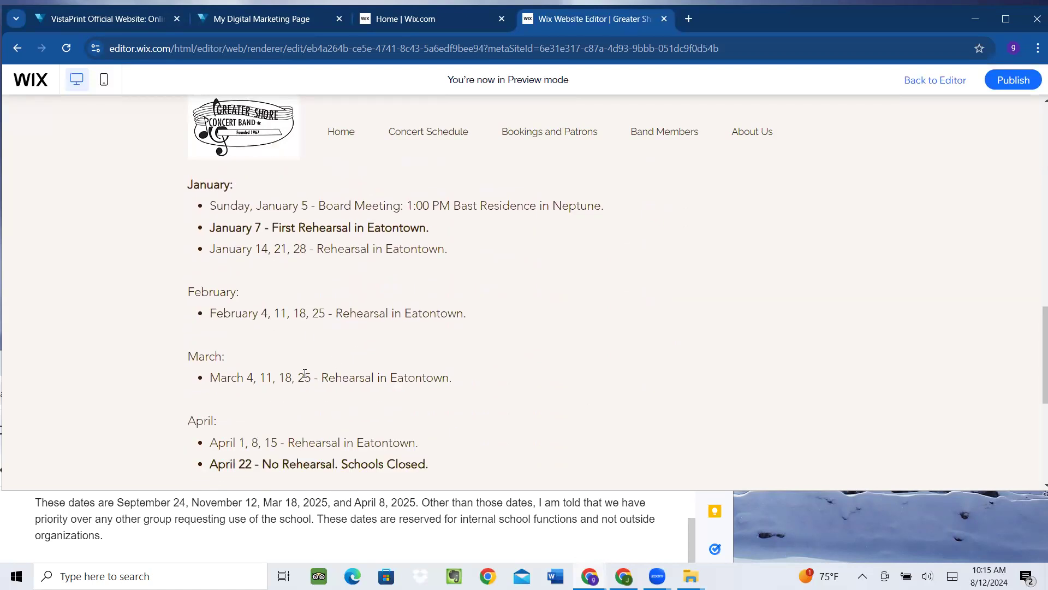
scroll(308, 369, "up", 7)
scroll(311, 368, "up", 4)
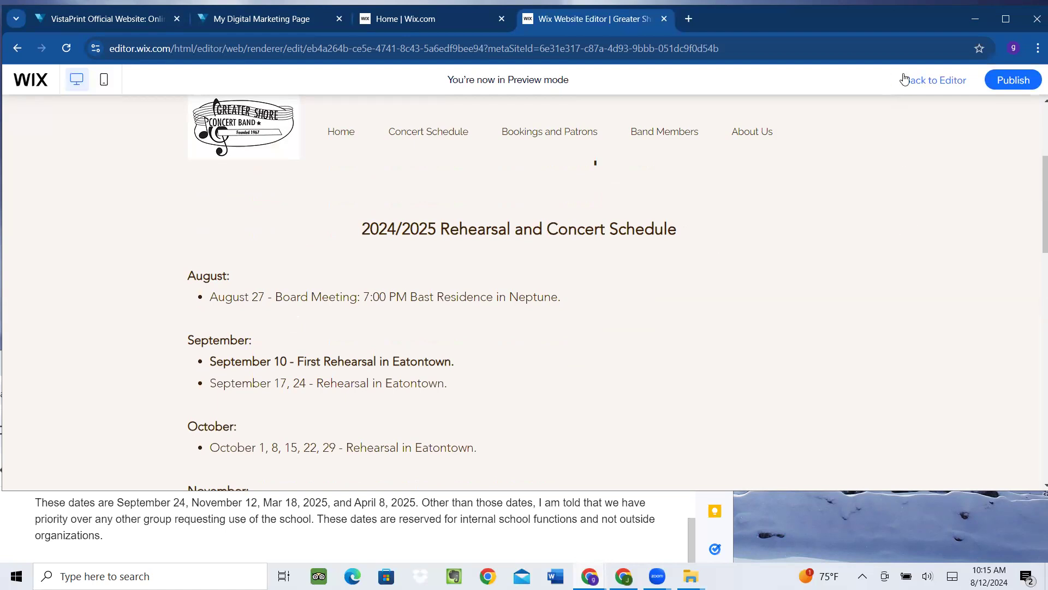
left_click(919, 83)
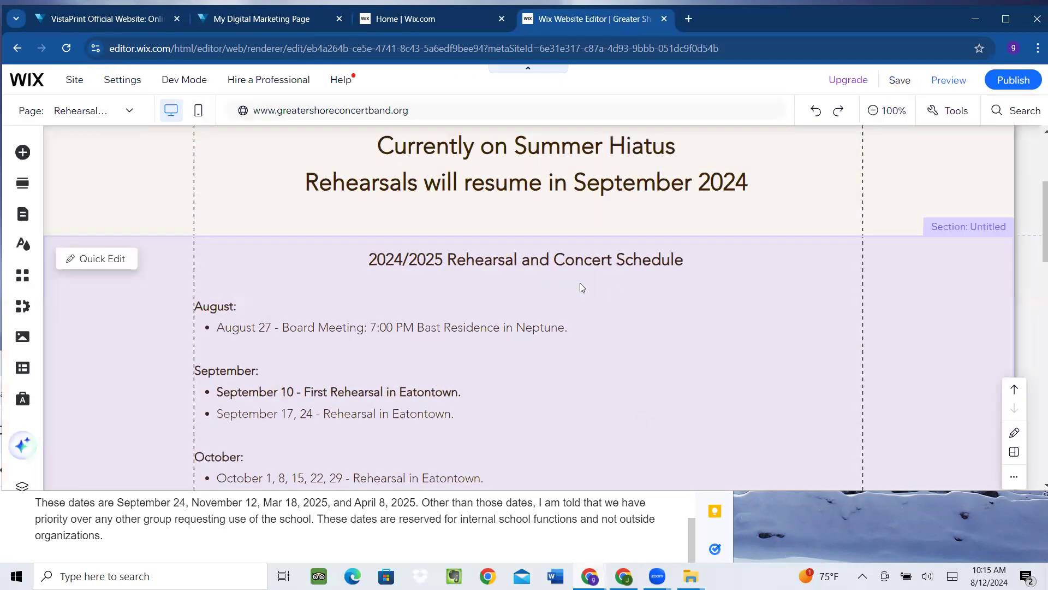
Open the rehearsal schedule text box for editing
scroll(579, 284, "down", 10)
scroll(576, 287, "down", 7)
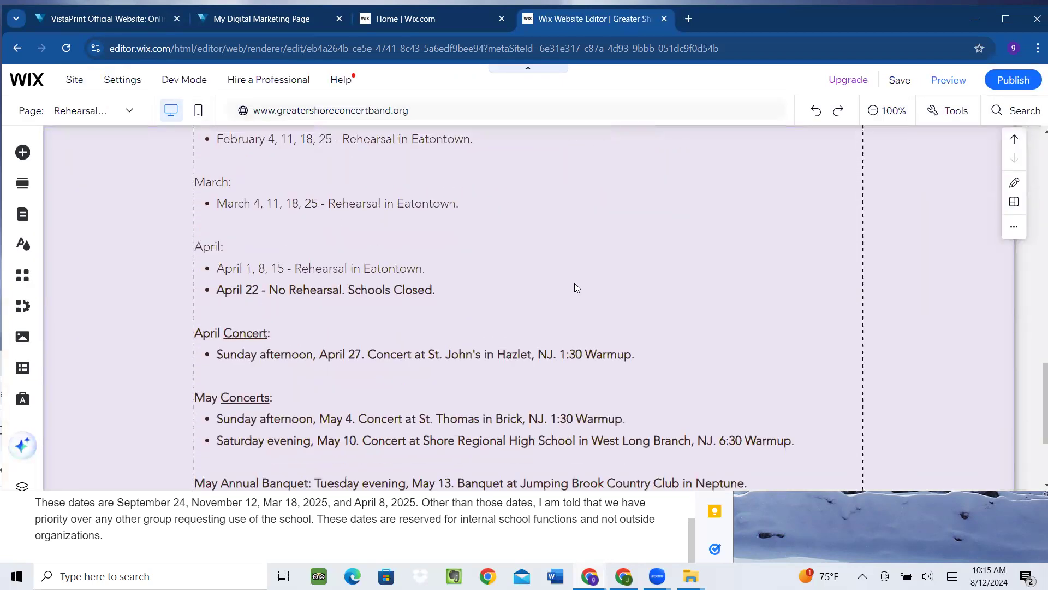
scroll(576, 286, "up", 9)
scroll(574, 283, "up", 8)
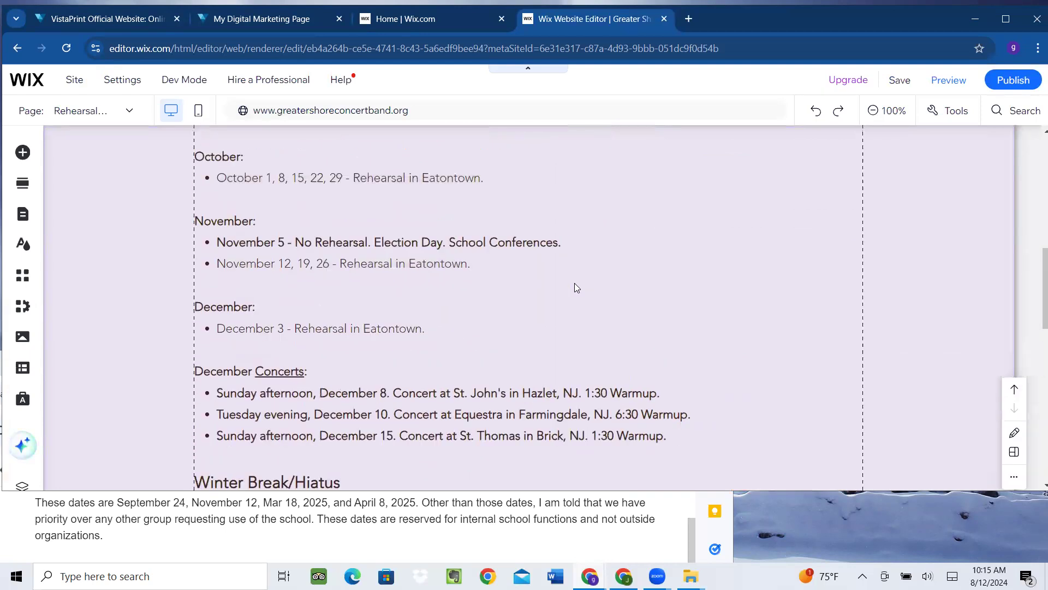
scroll(384, 286, "down", 4)
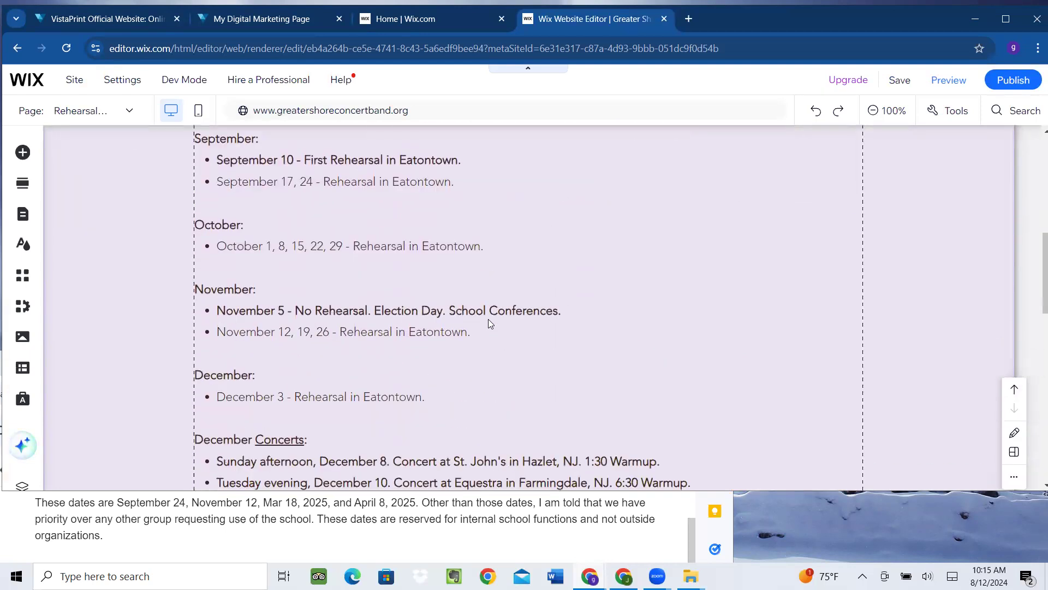
left_click(417, 187)
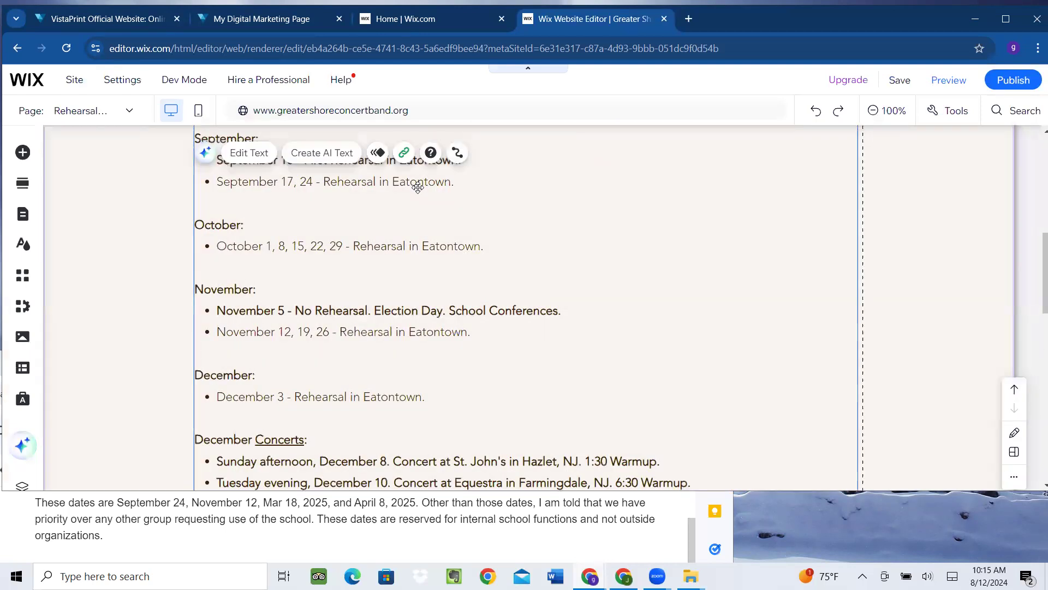
double_click(333, 182)
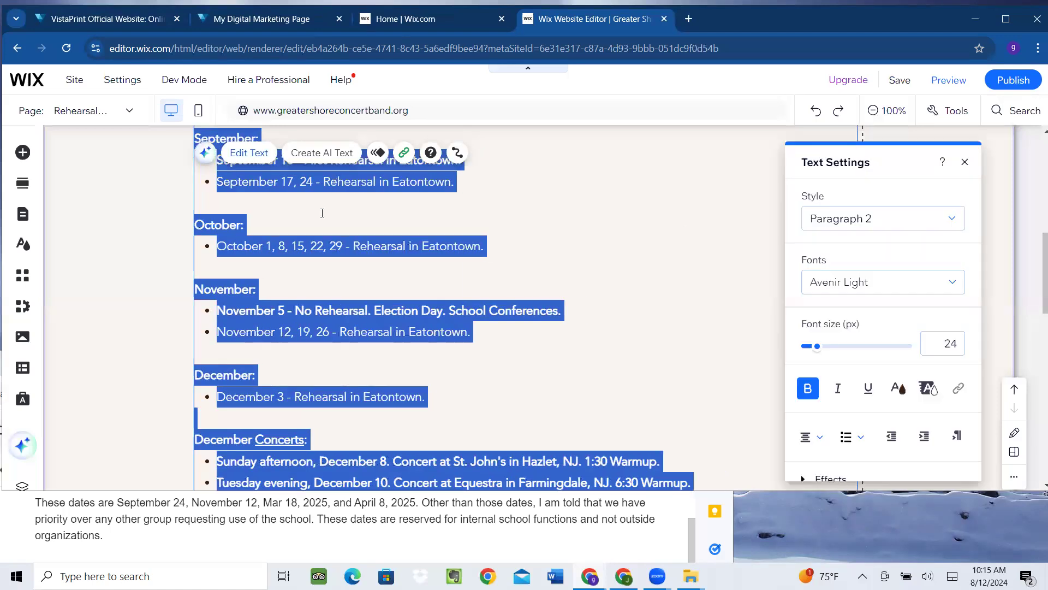
left_click(566, 182)
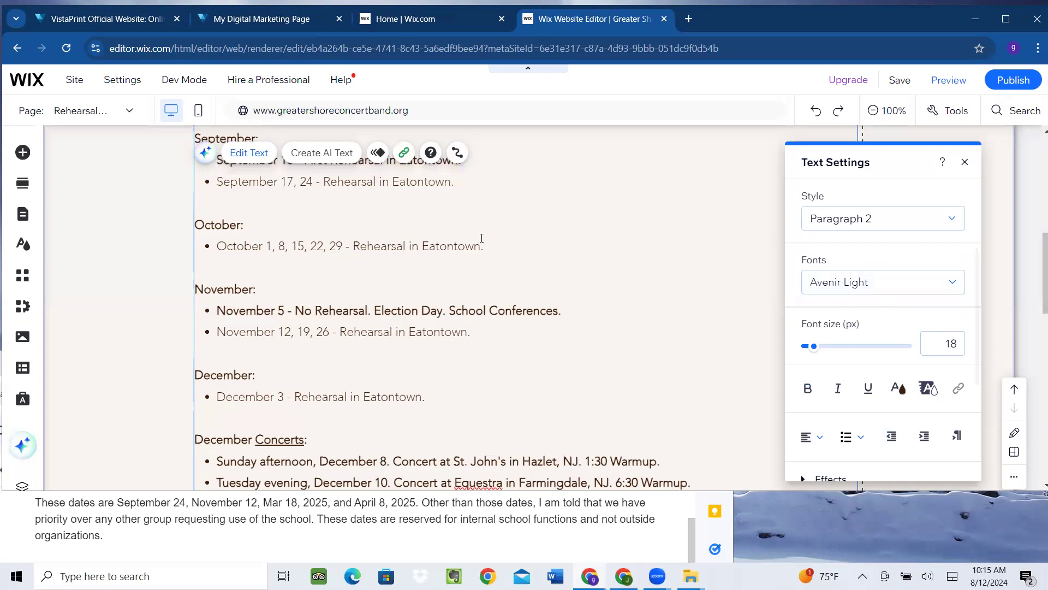
Bold then unbold 'Rehearsal' on the October line, leaving the cursor after September 10
double_click(382, 247)
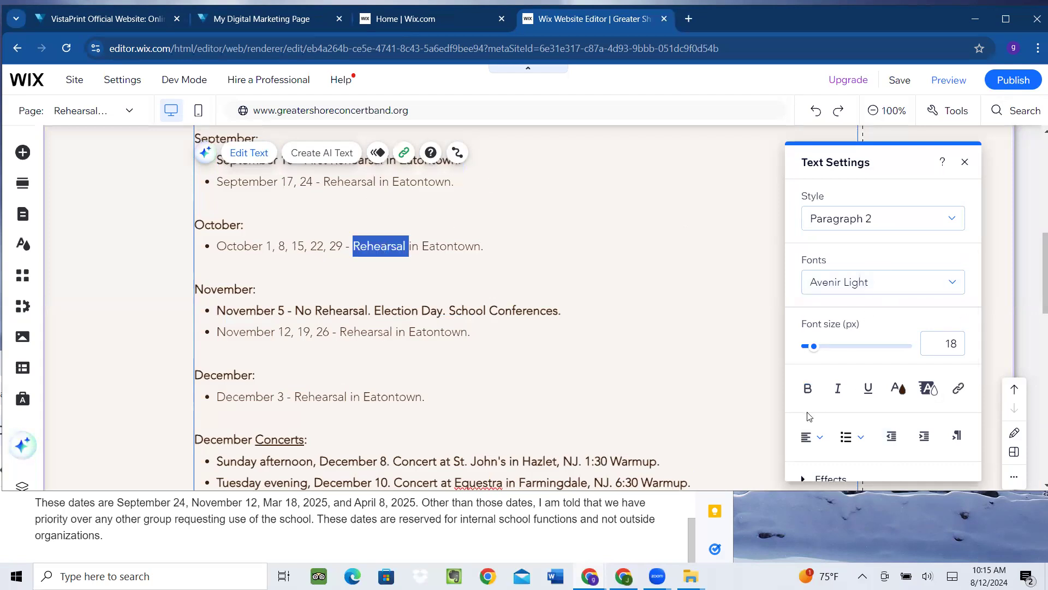
left_click(808, 388)
left_click(662, 311)
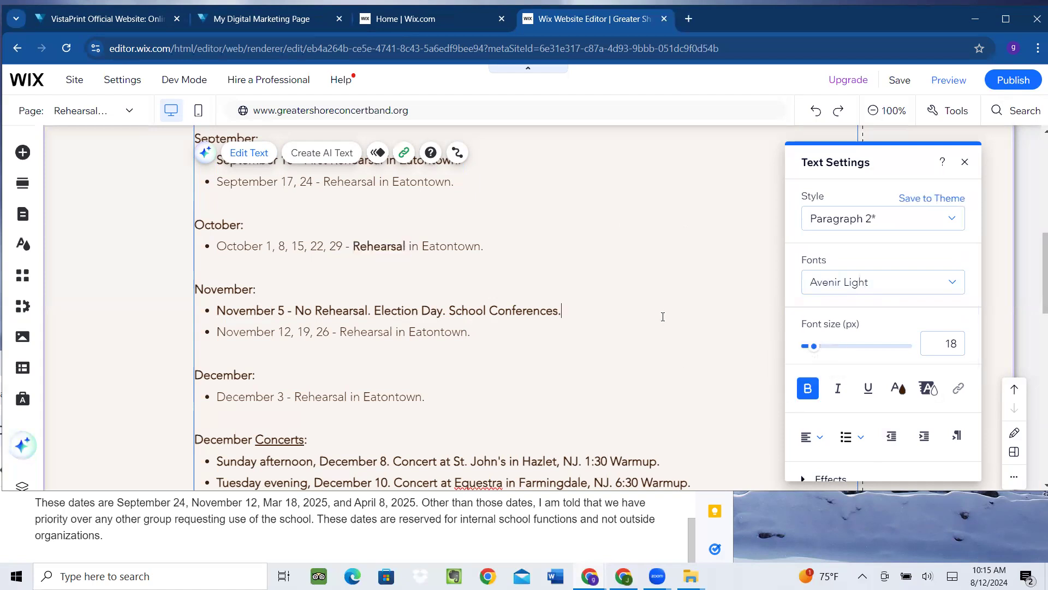
double_click(376, 246)
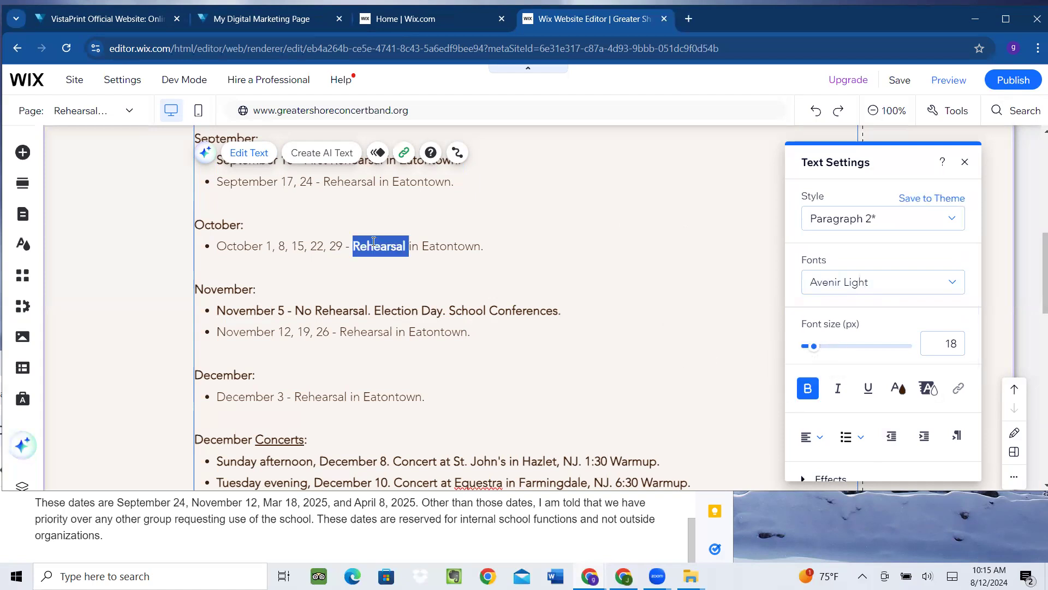
left_click(808, 389)
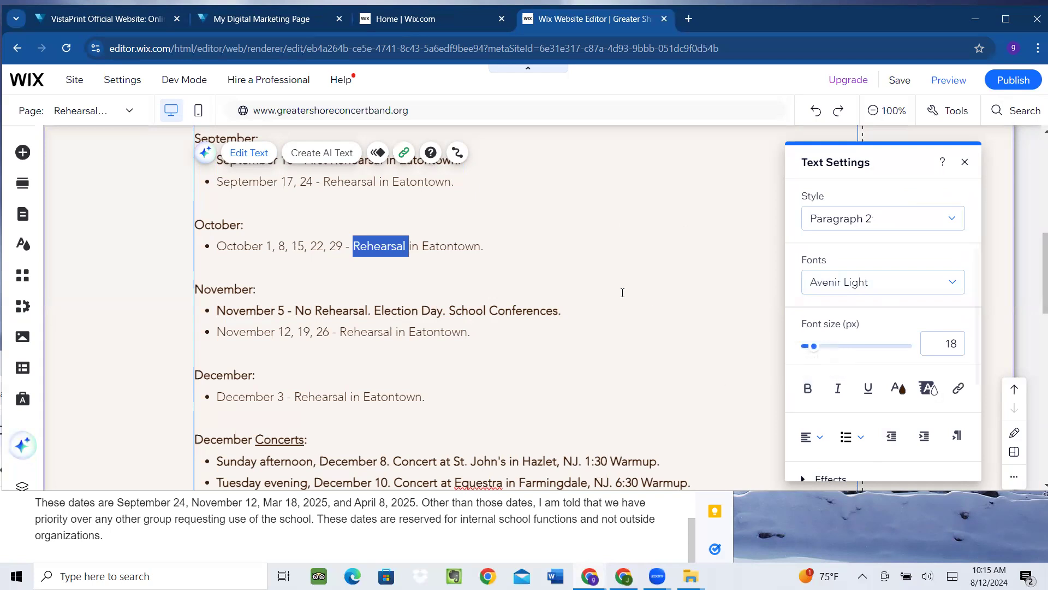
scroll(624, 290, "up", 1)
scroll(624, 290, "up", 3)
left_click(493, 297)
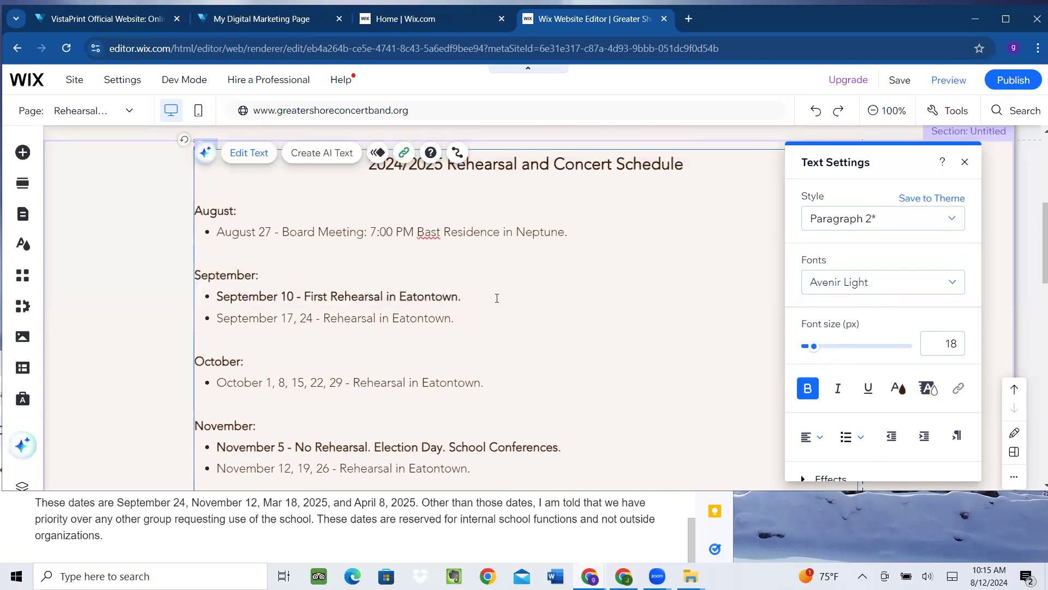
Add 'September 24 - Tentatively No Rehearsal. Vetter School is not available.' under September 10
key("Return")
type("September ")
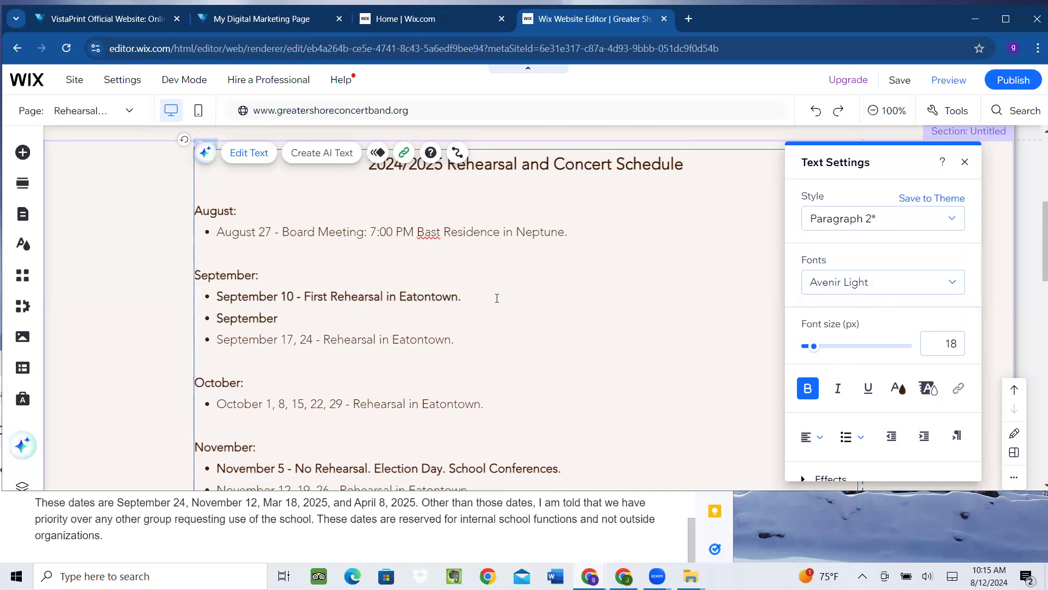
type("24 - No Rehearsal. Vetter School")
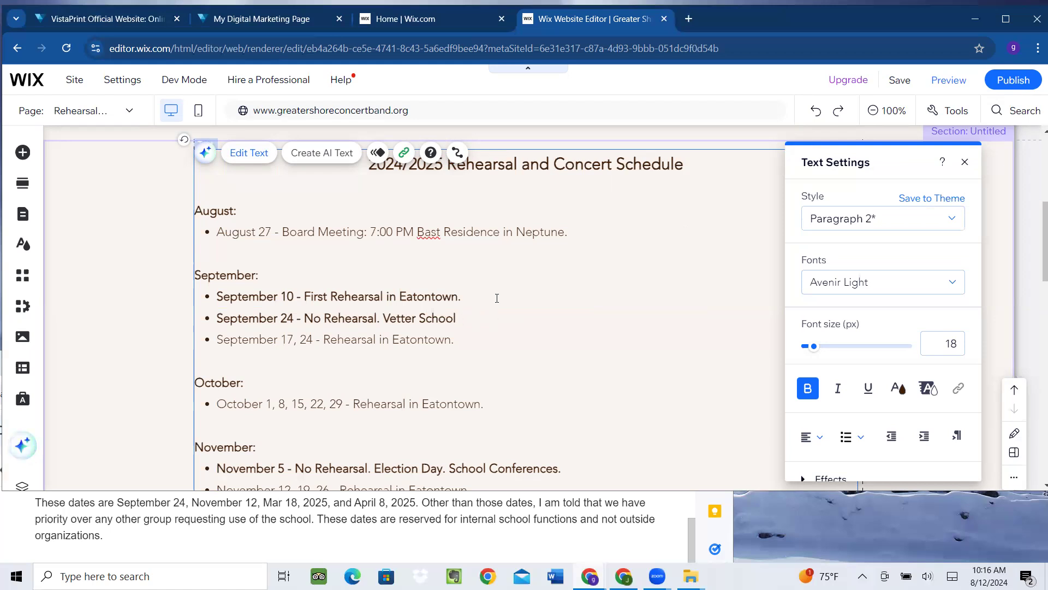
type("is not available.")
left_click(306, 317)
type("Tentatively")
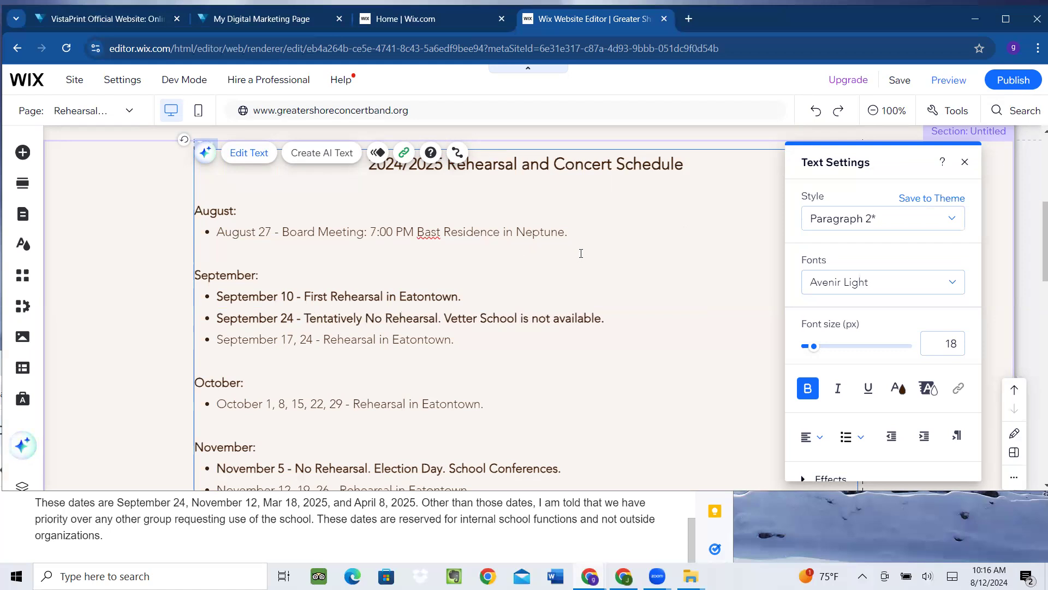
Remove 24 from the September 17 line and cut out the September 24 line
left_click(314, 340)
key("BackSpace")
key("BackSpace")
key("BackSpace")
key("BackSpace")
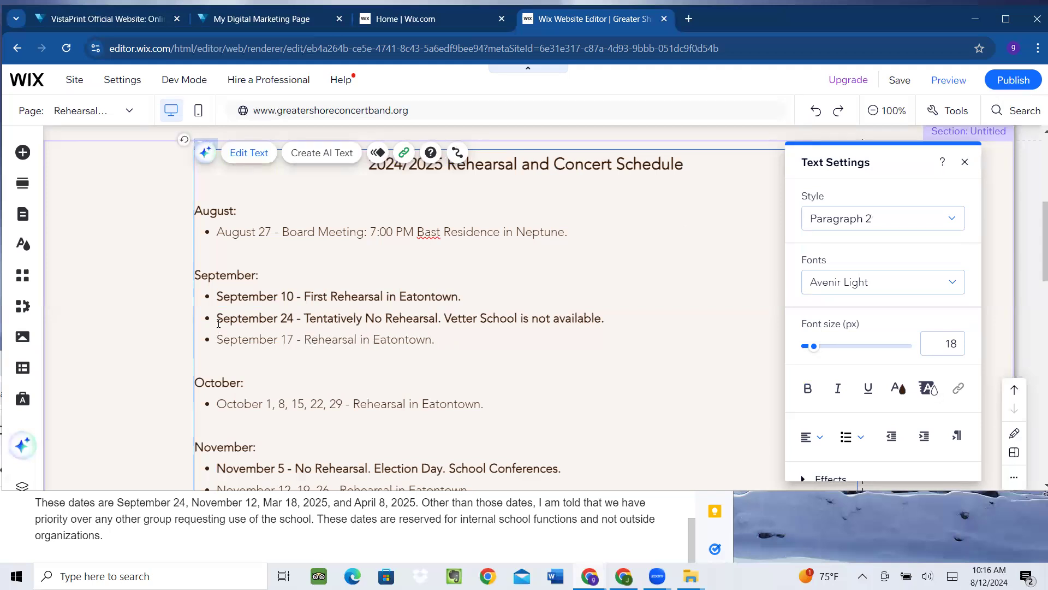
left_click_drag(217, 318, 644, 314)
key("ctrl+c")
key("ctrl+b")
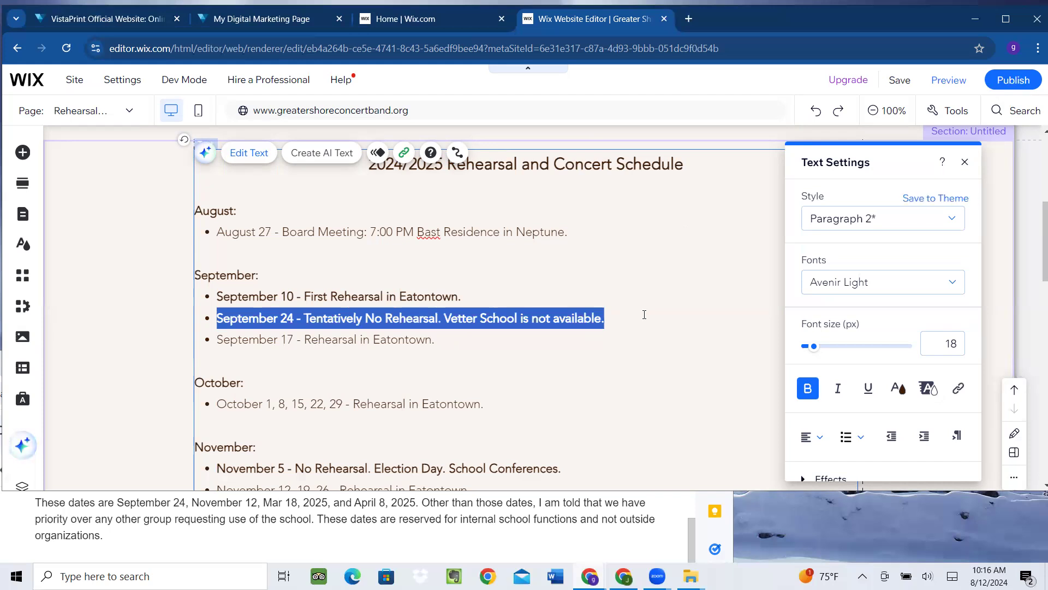
key("BackSpace")
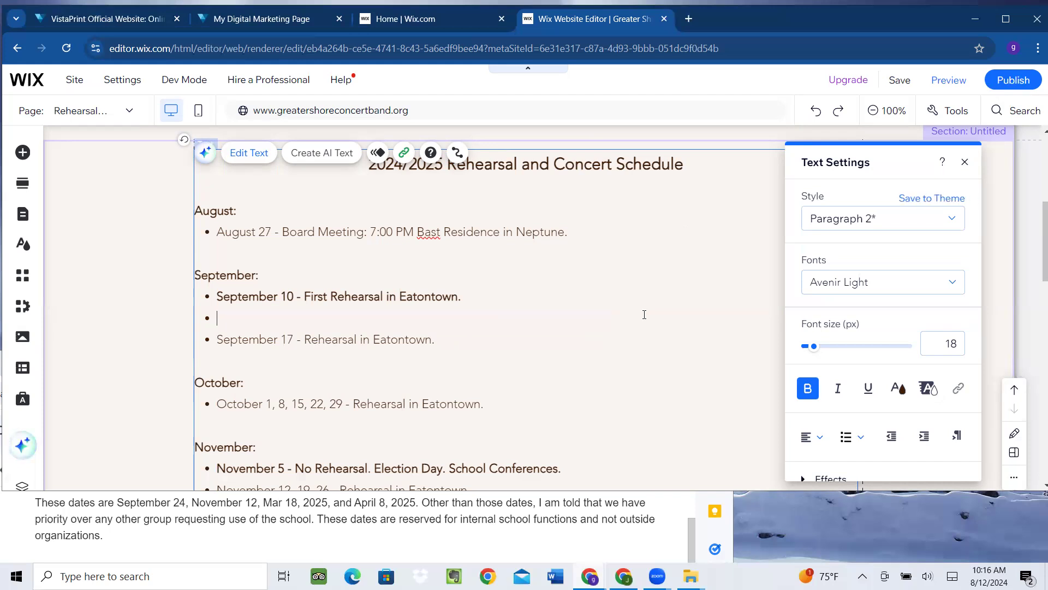
key("BackSpace")
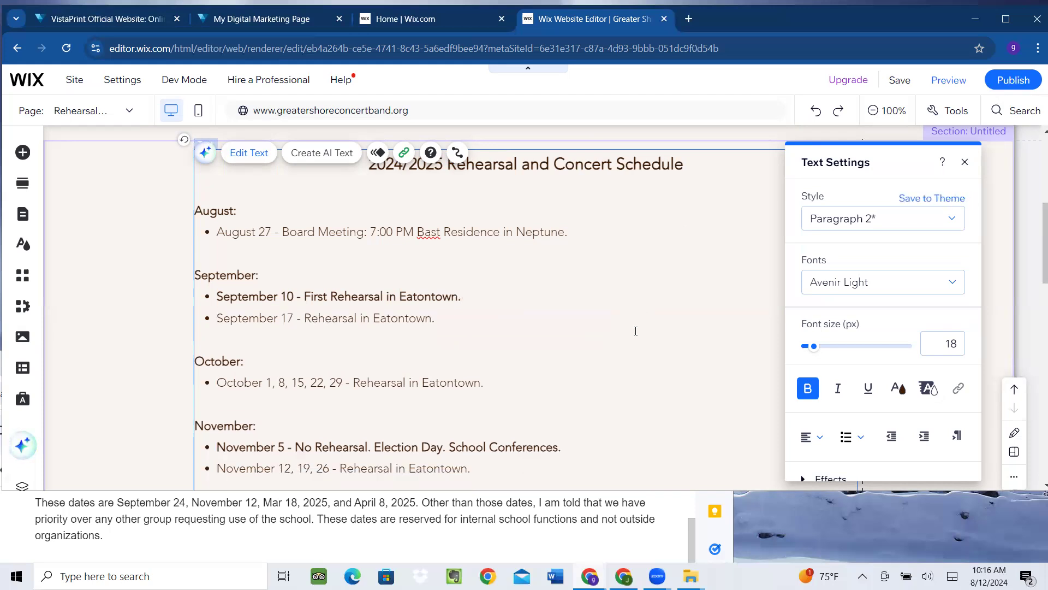
Paste the September 24 tentative line on a new bullet below September 17
left_click(449, 318)
key("Return")
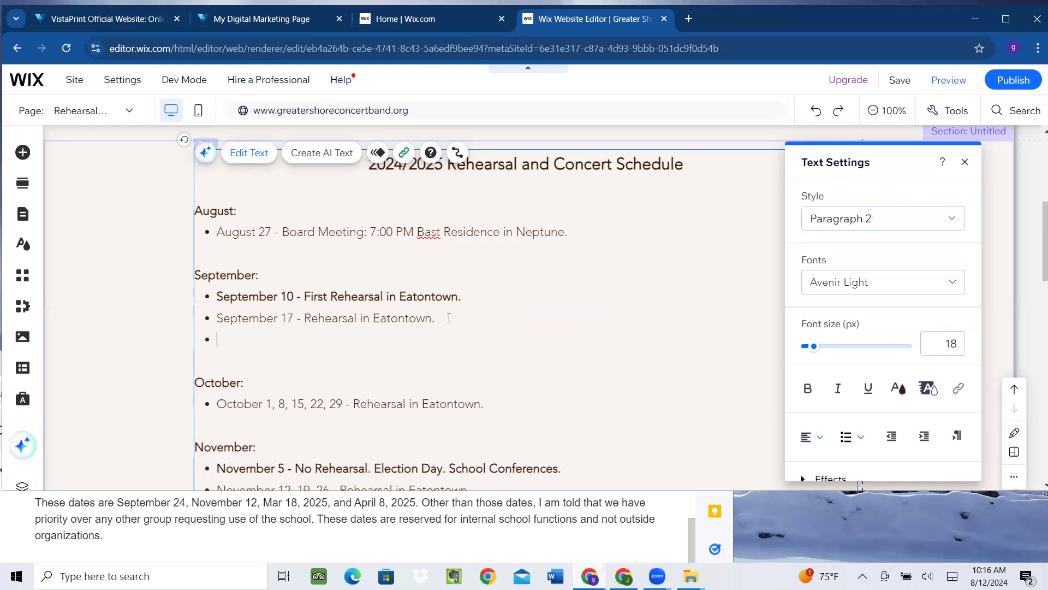
key("ctrl+v")
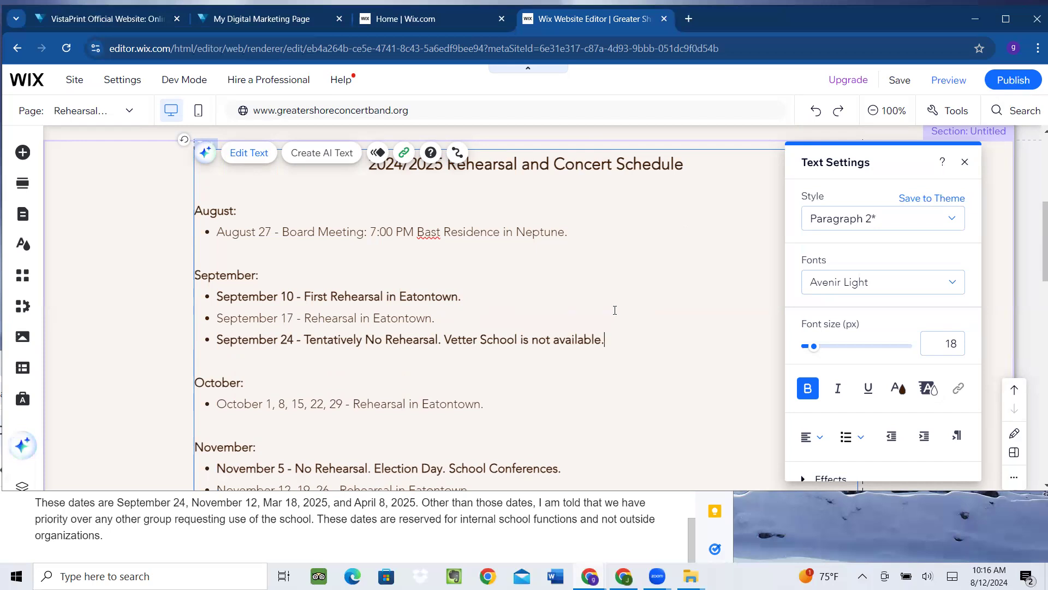
Scroll down the schedule text to the November through April entries
scroll(615, 310, "down", 1)
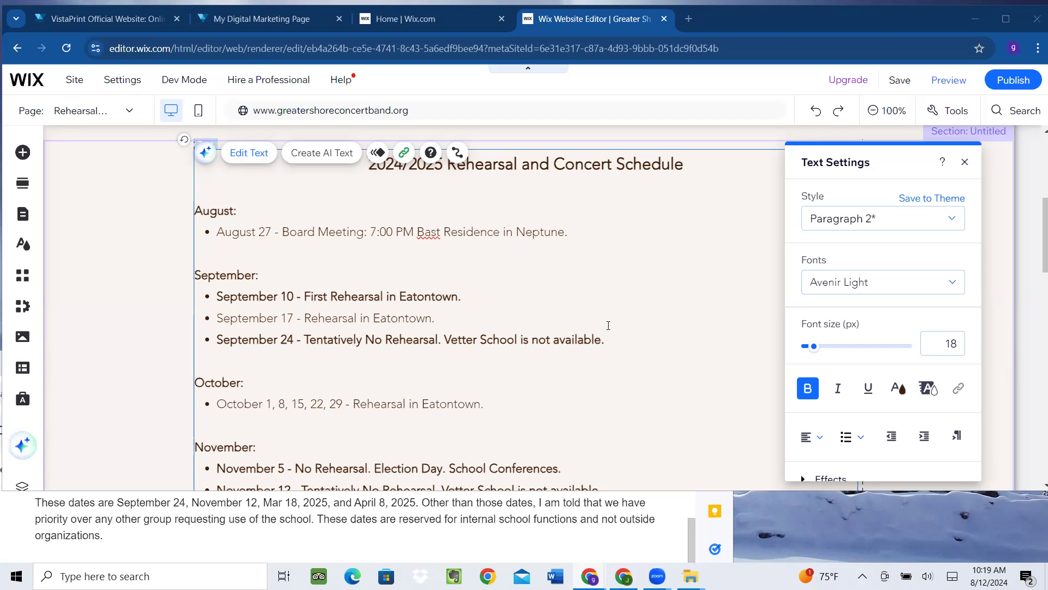
scroll(608, 314, "down", 1)
scroll(608, 315, "down", 2)
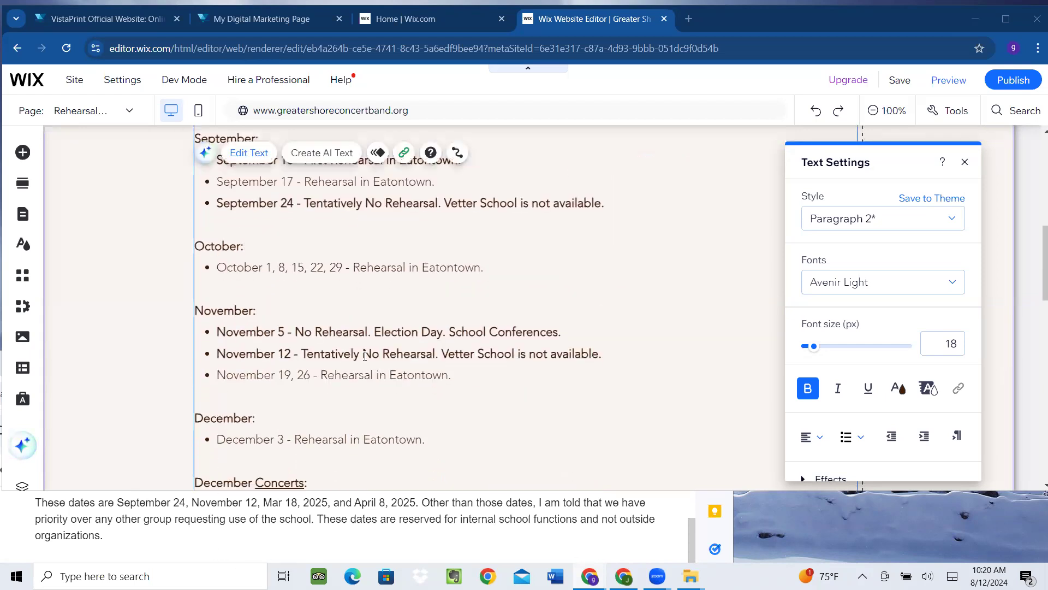
scroll(621, 363, "down", 1)
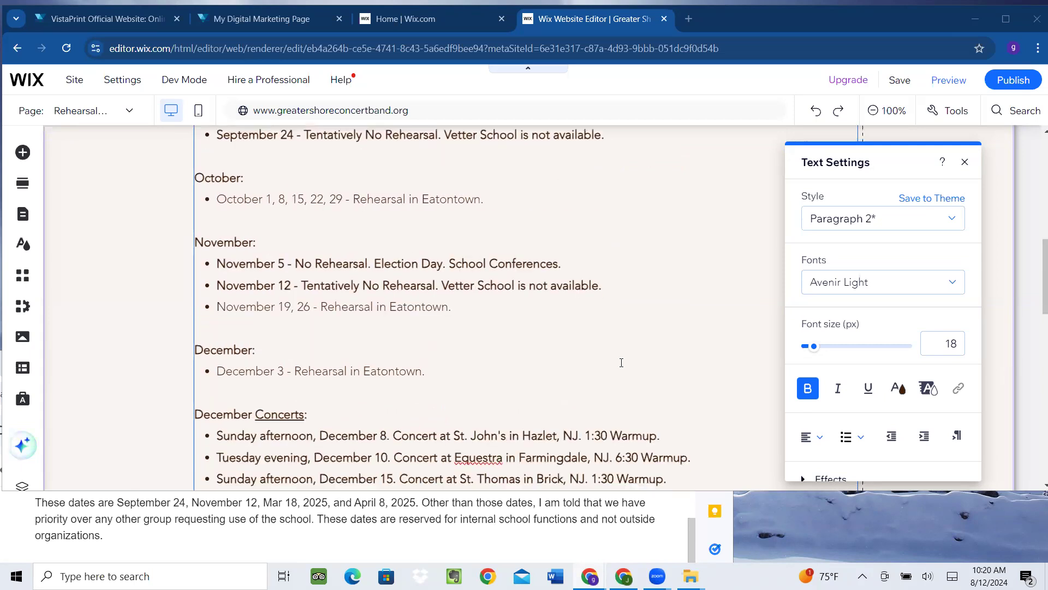
scroll(621, 363, "down", 1)
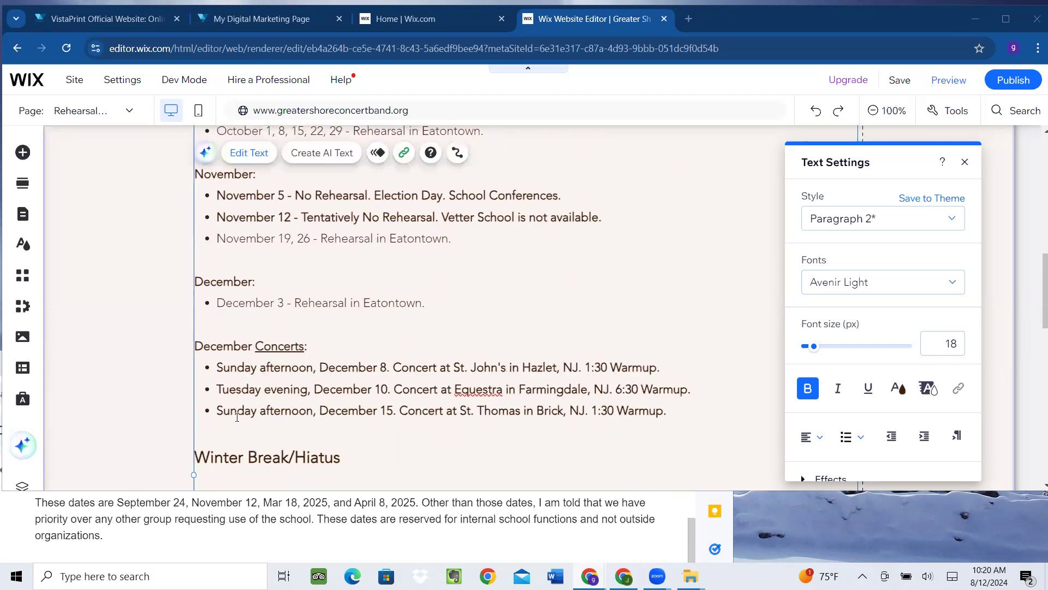
scroll(280, 408, "down", 4)
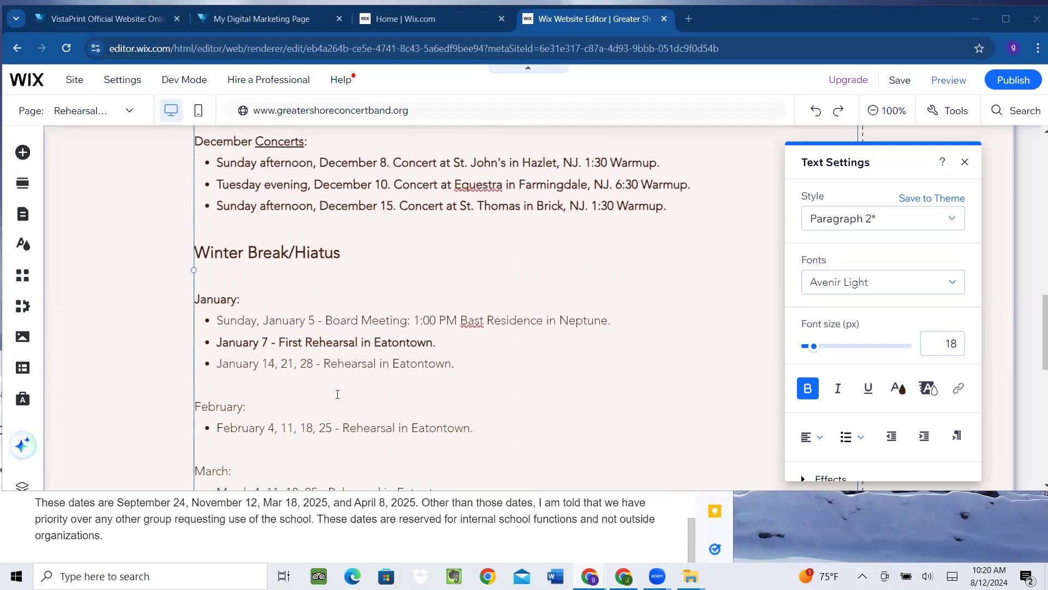
scroll(338, 394, "down", 1)
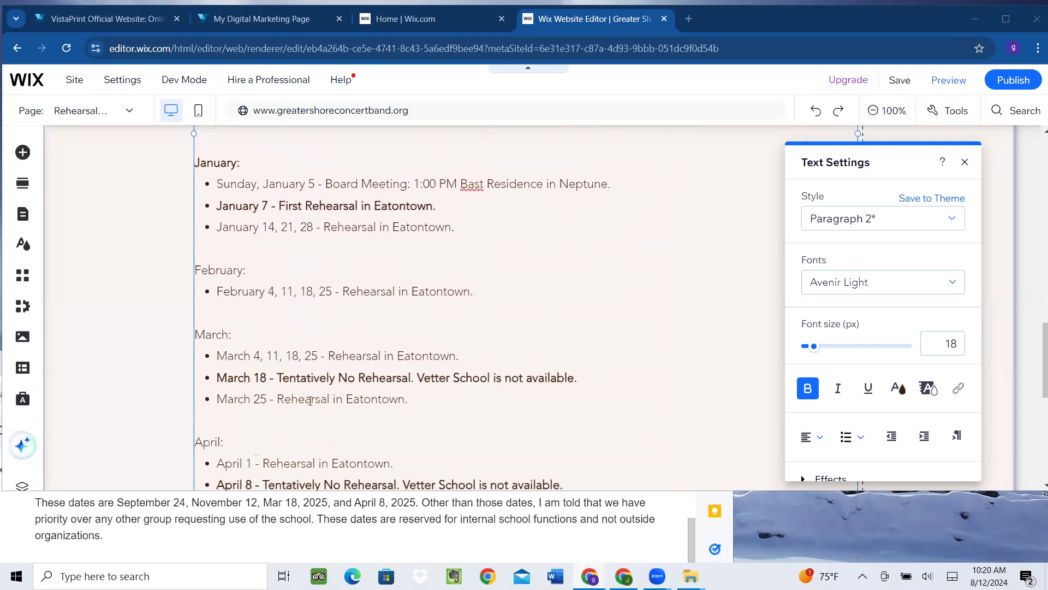
Remove 18 and 25 from the March rehearsal dates line
left_click(307, 357)
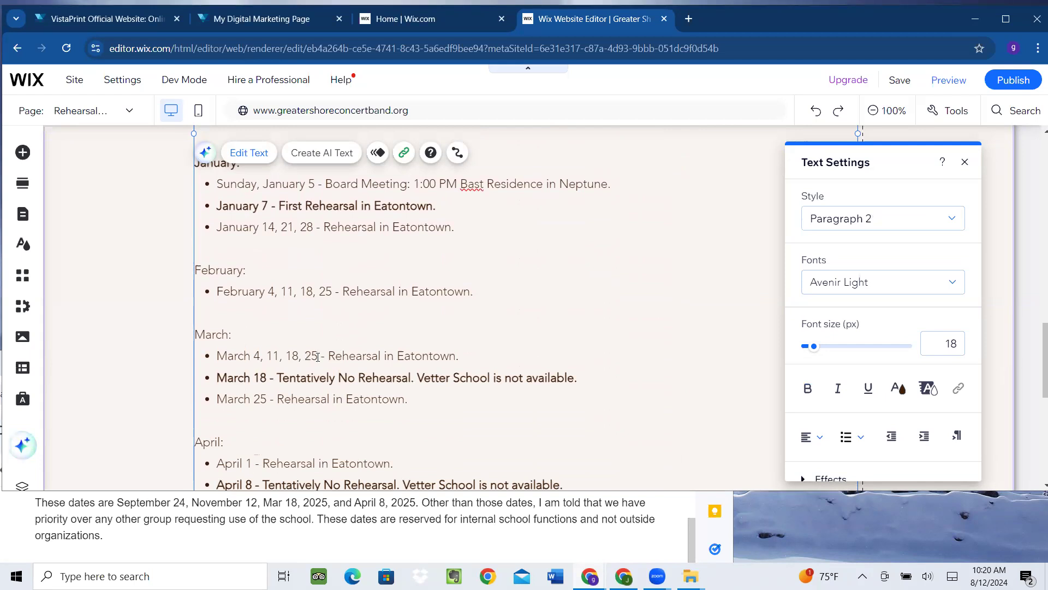
left_click(318, 356)
key("BackSpace")
key("BackSpace")
key("BackSpace")
key("BackSpace")
key("BackSpace")
key("BackSpace")
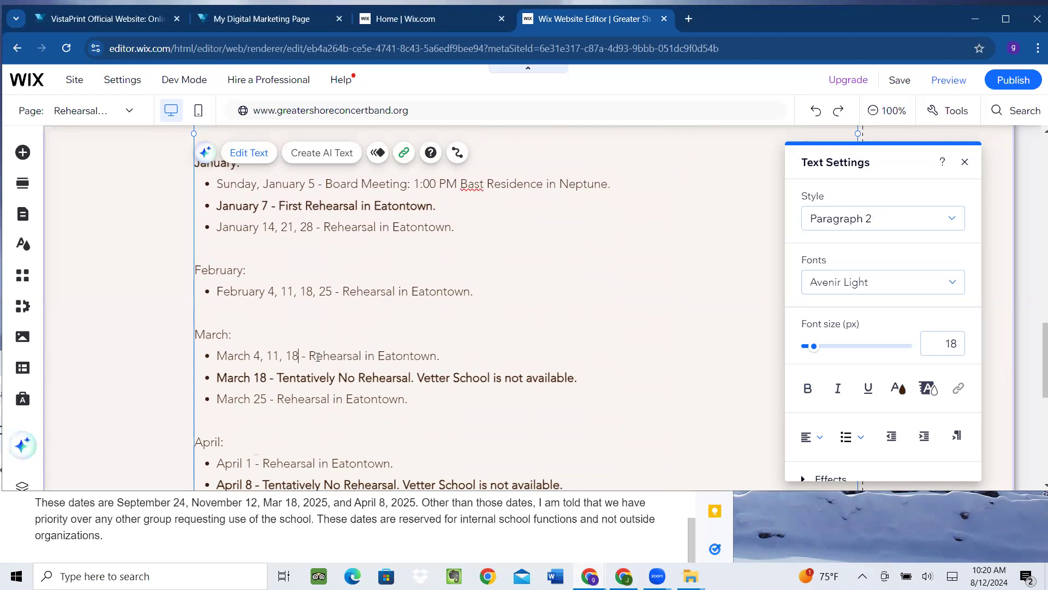
key("BackSpace")
key("BackSpace")
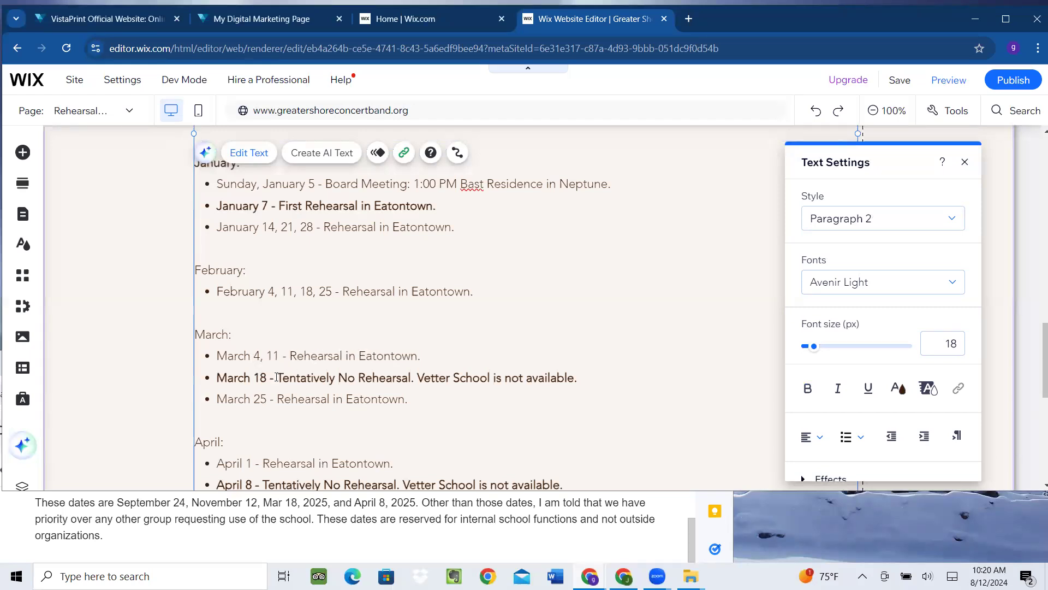
scroll(511, 362, "down", 1)
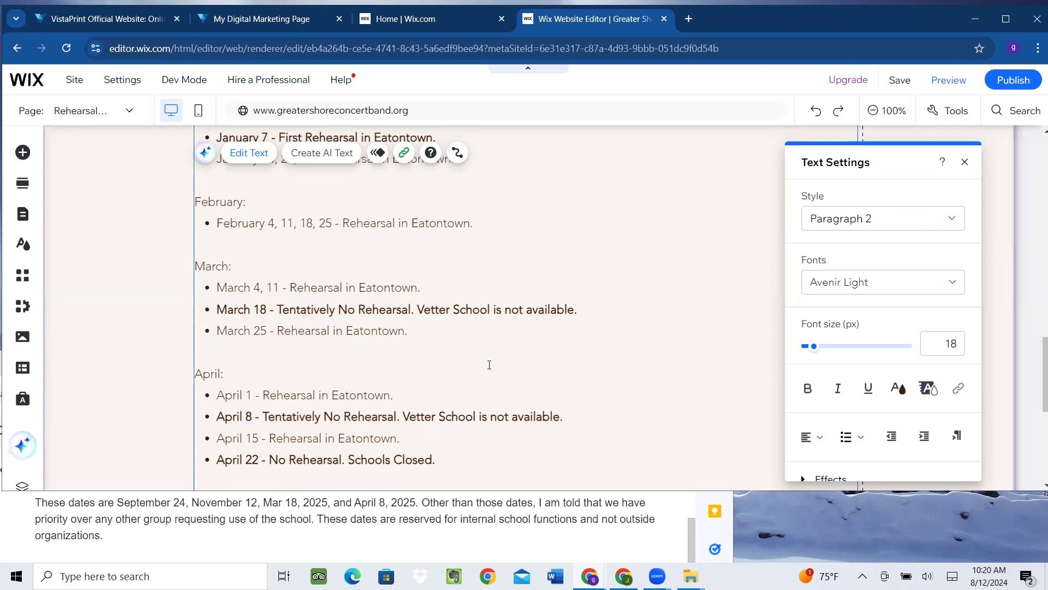
scroll(599, 356, "down", 3)
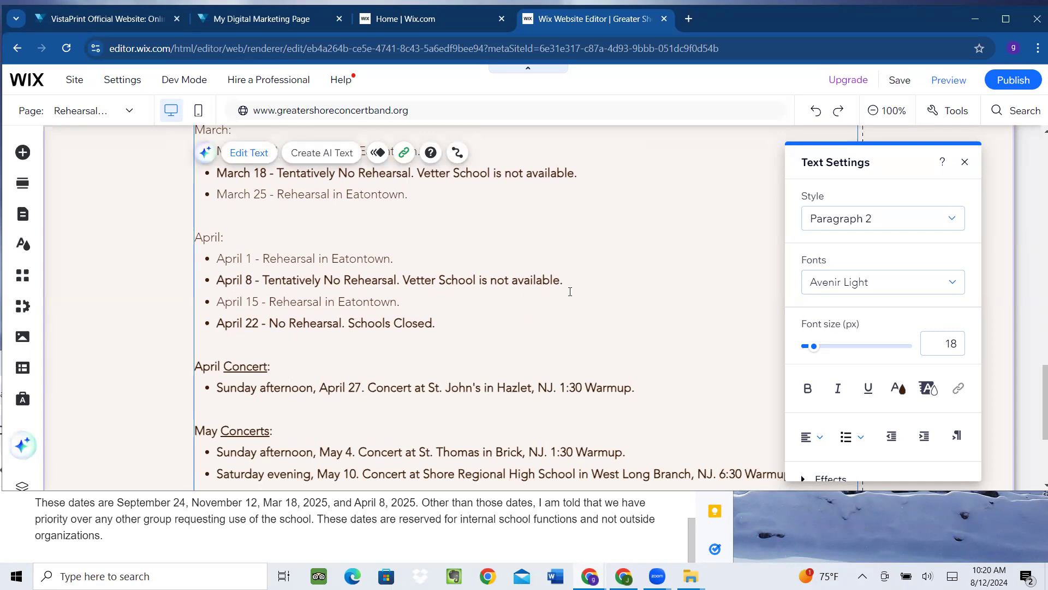
scroll(570, 291, "down", 3)
scroll(570, 291, "up", 3)
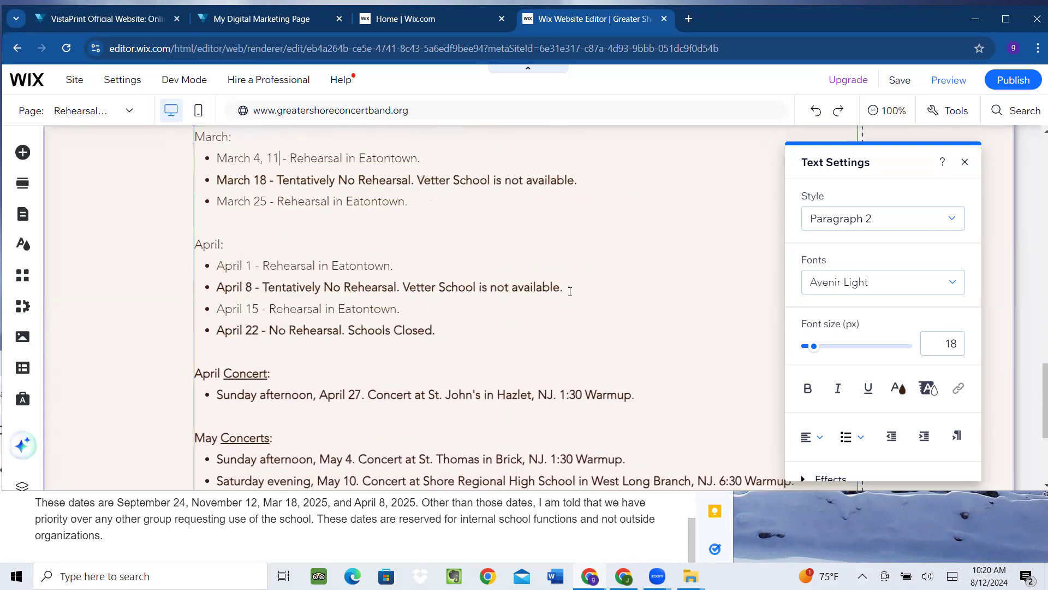
Exit text editing, maximize the window, and preview the rehearsal schedule page
key("Escape")
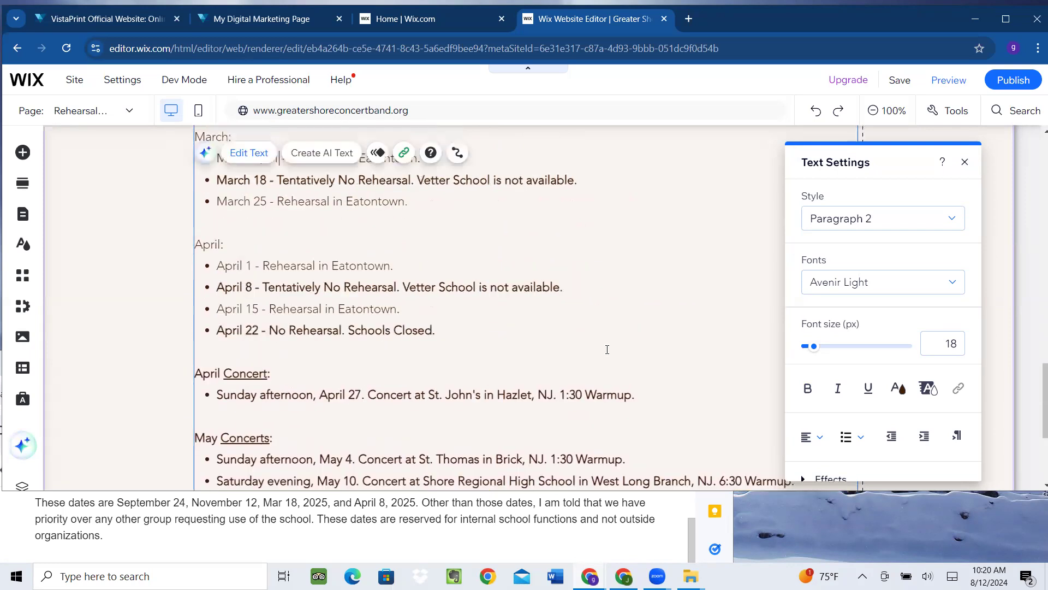
left_click(1003, 21)
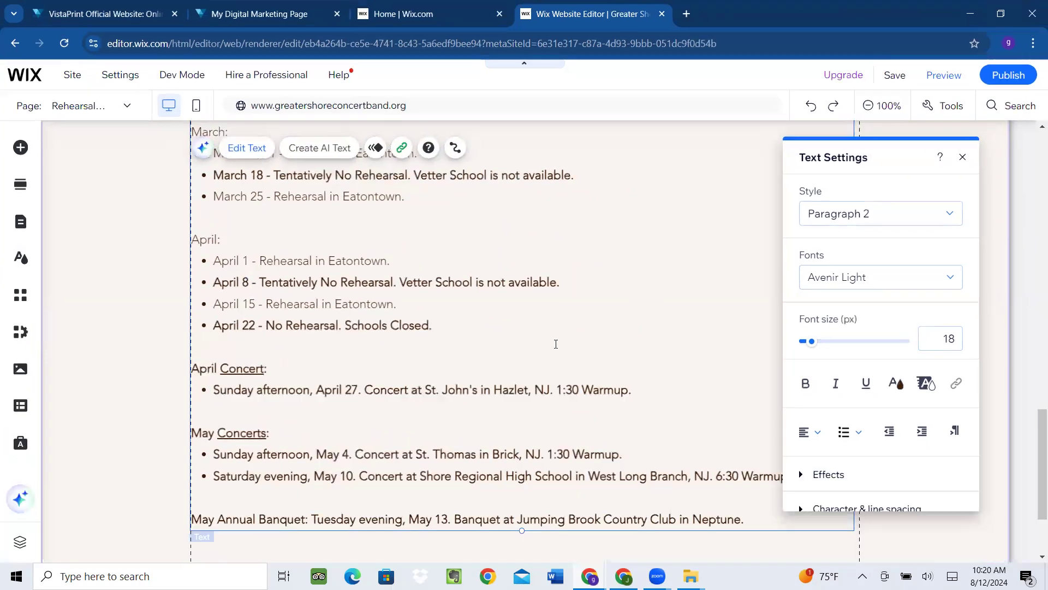
scroll(465, 309, "up", 4)
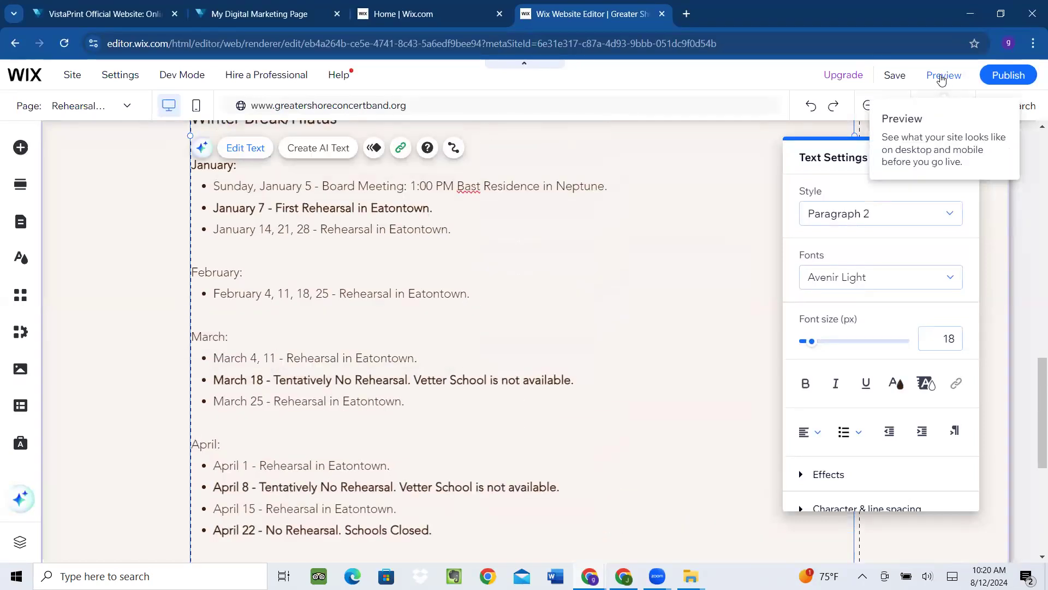
left_click(942, 76)
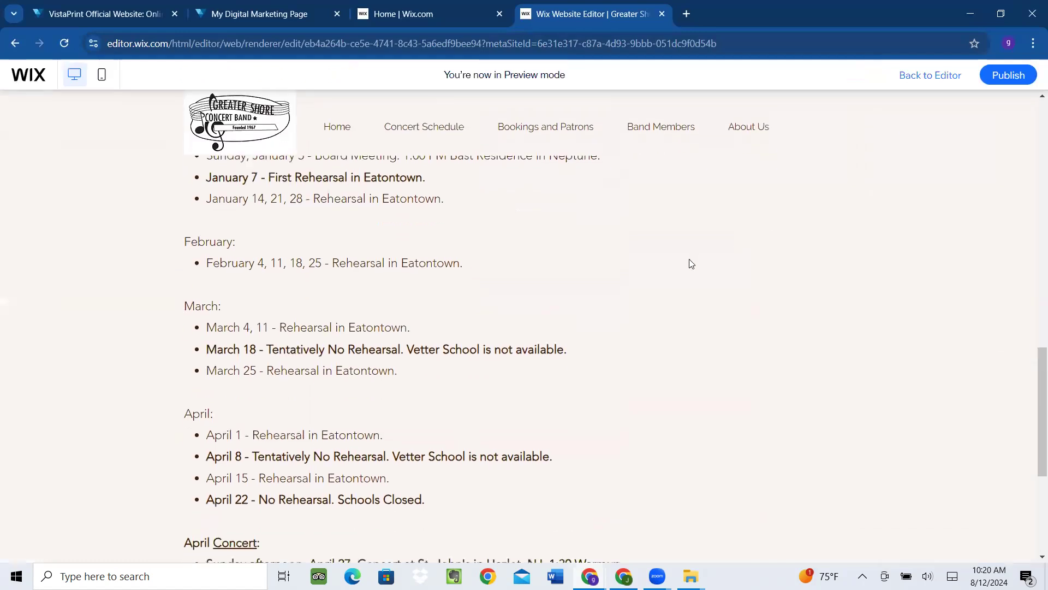
scroll(690, 262, "up", 3)
scroll(690, 262, "up", 10)
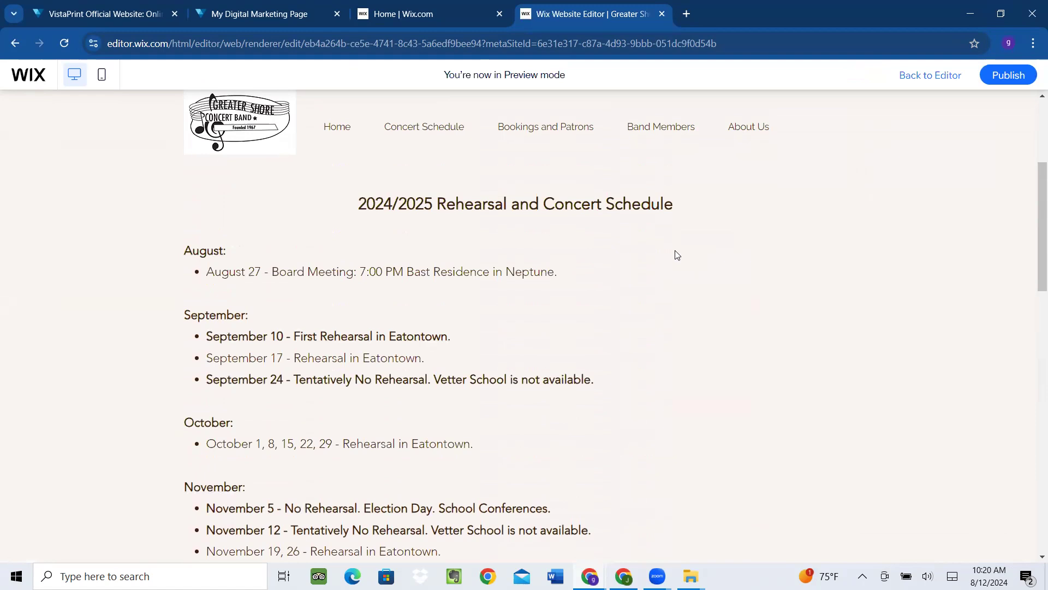
scroll(590, 263, "down", 1)
scroll(590, 263, "down", 4)
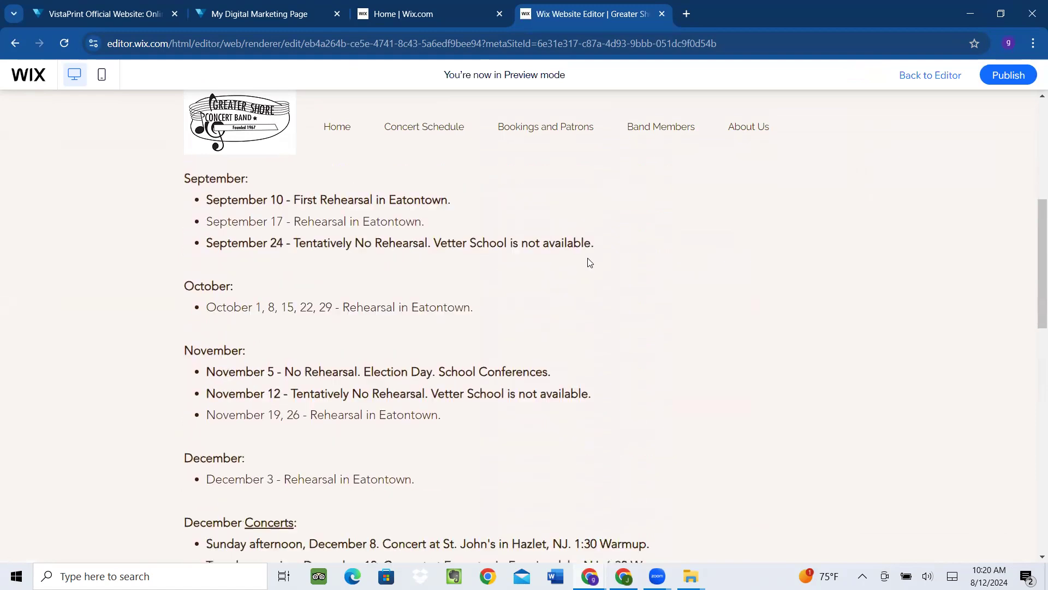
scroll(590, 263, "down", 6)
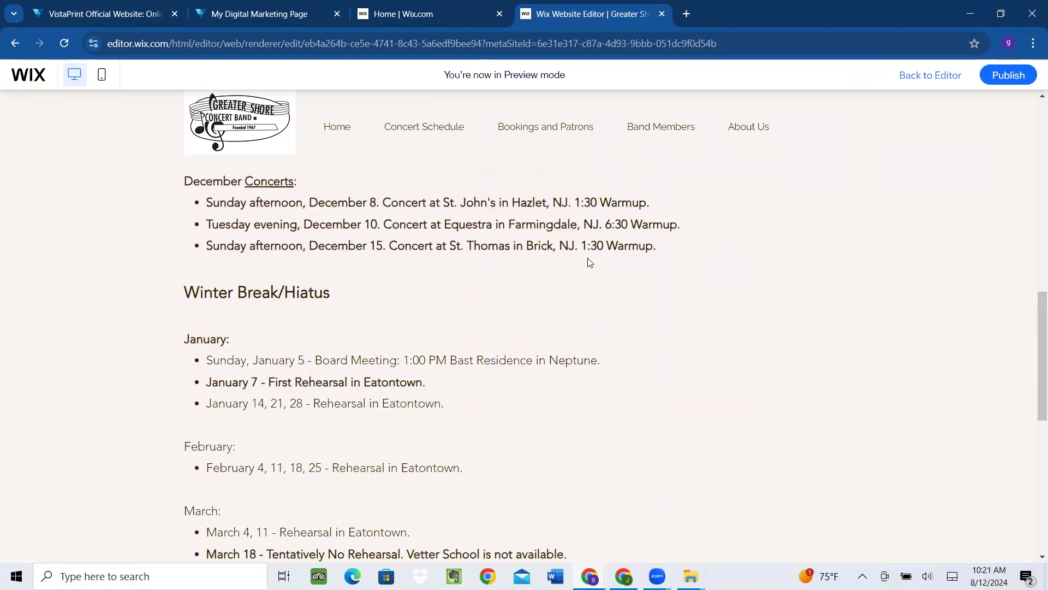
scroll(589, 262, "down", 1)
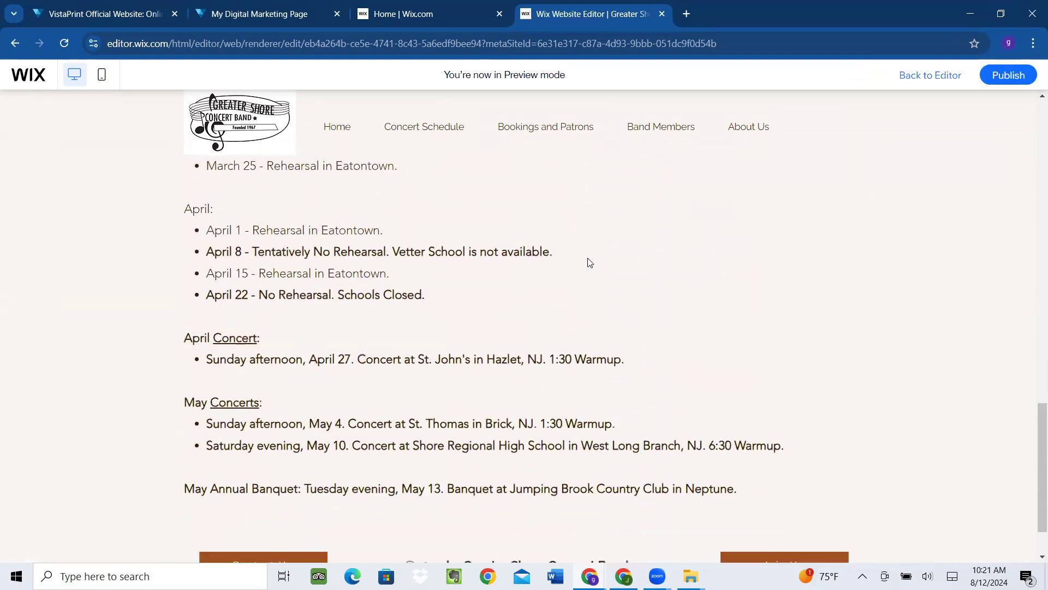
scroll(589, 262, "up", 10)
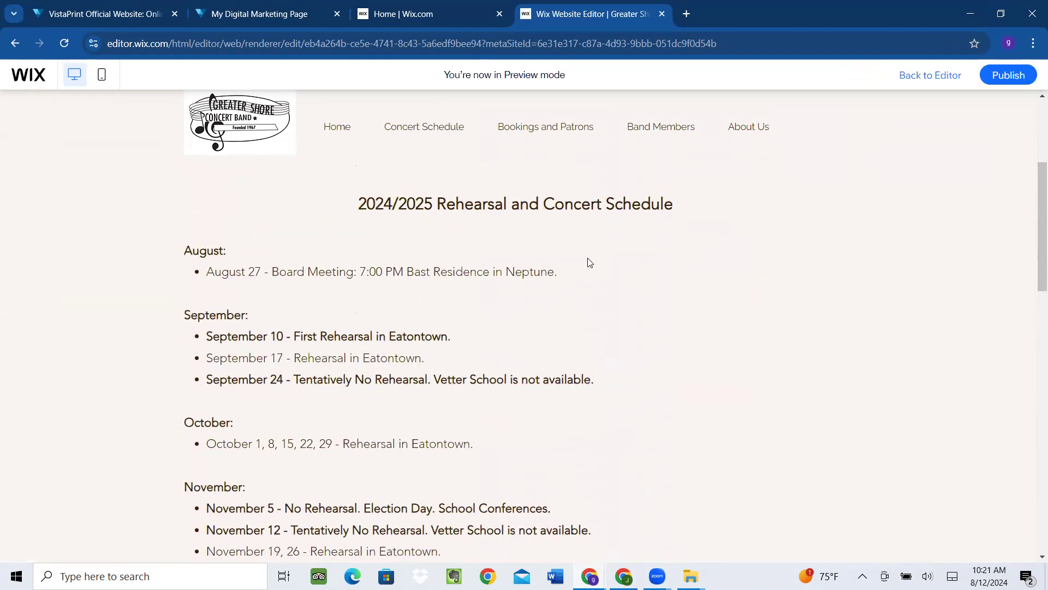
mouse_move(1007, 79)
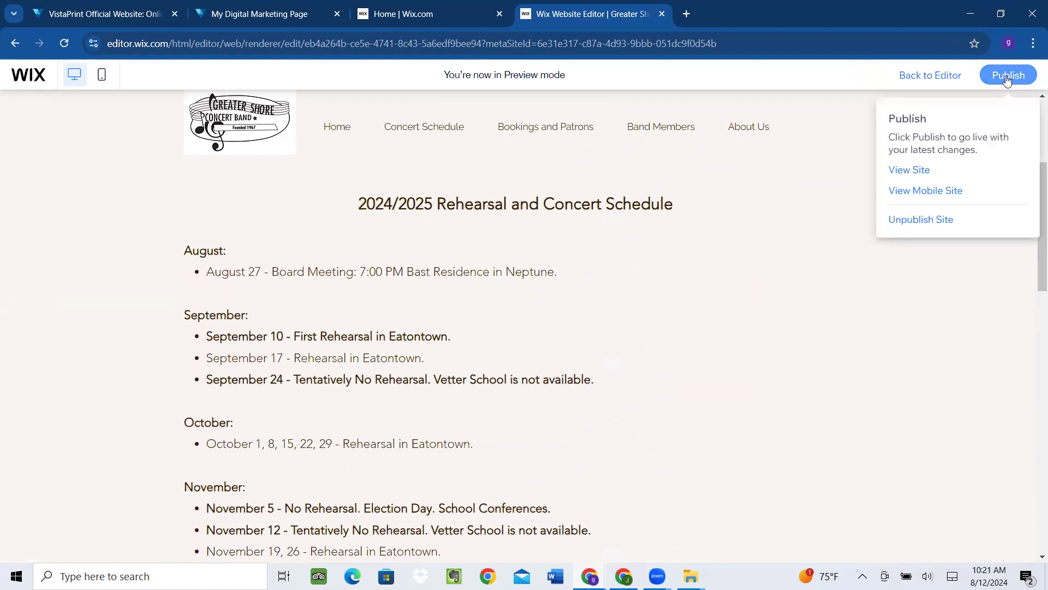
Open greatershoreconcertband.org in a new tab and go to its Rehearsal Schedule page
left_click(689, 17)
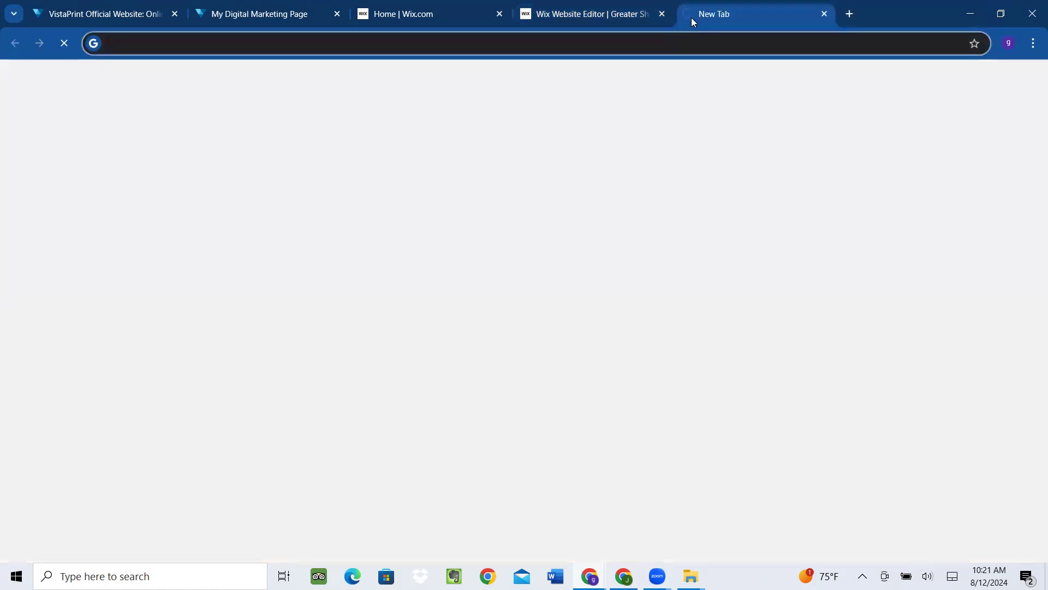
type("grea")
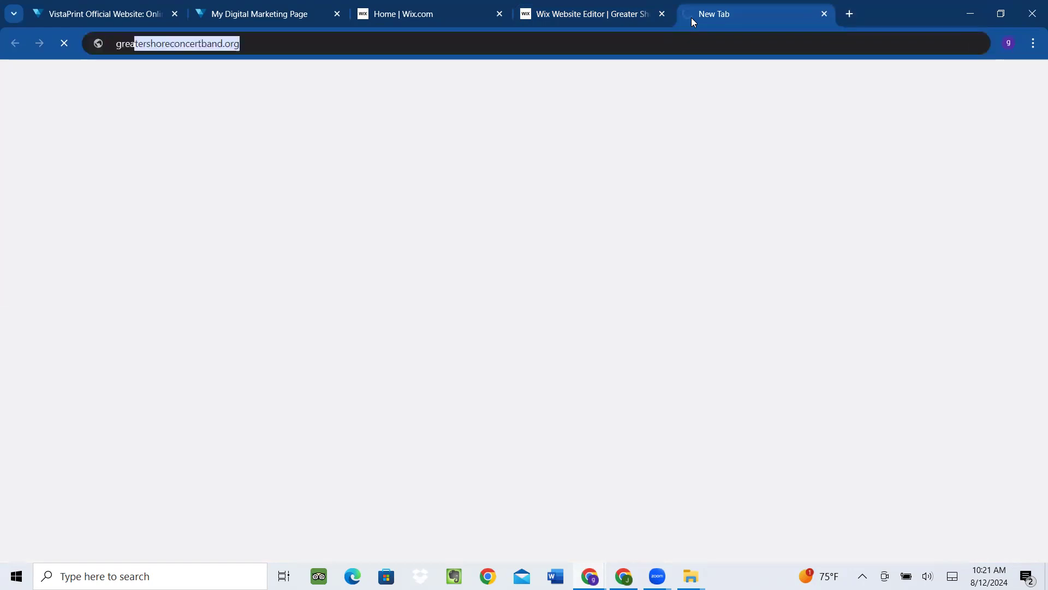
key("Right")
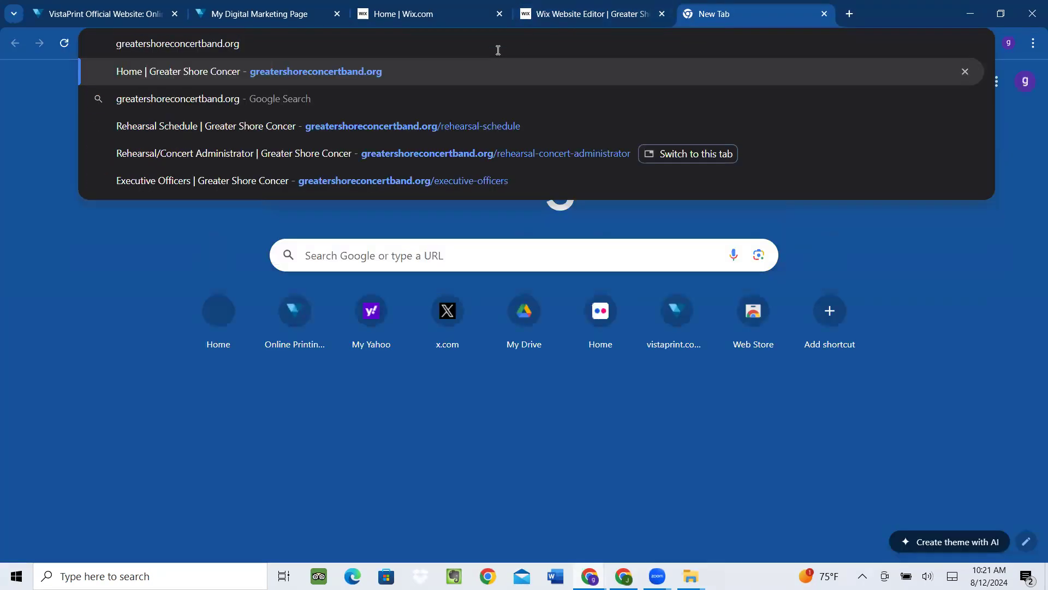
key("Return")
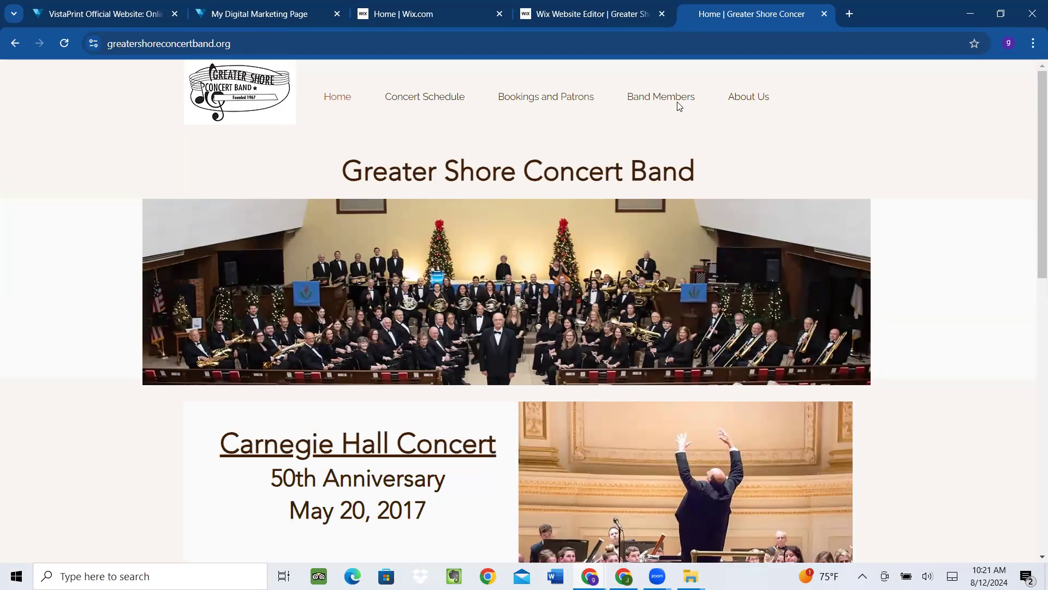
mouse_move(678, 104)
left_click(670, 164)
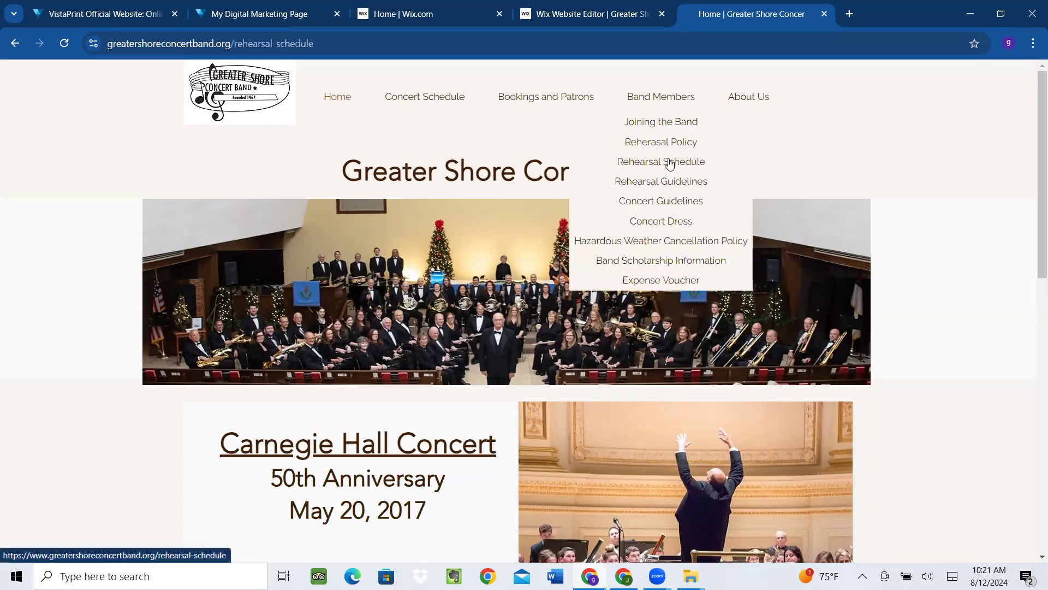
Scroll through the live schedule, then return to the Wix editor tab
scroll(791, 285, "down", 3)
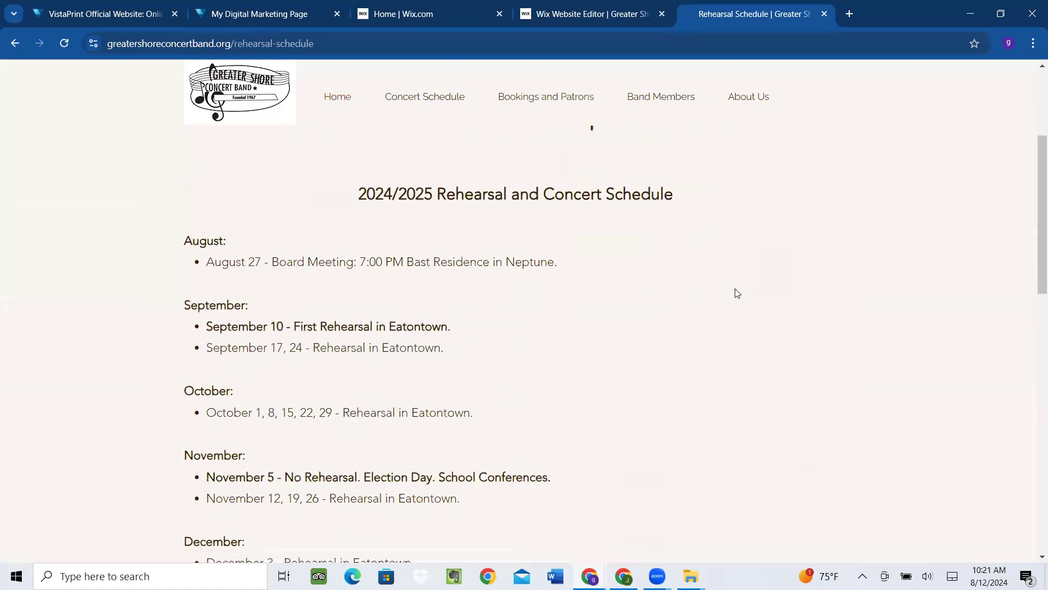
scroll(302, 434, "down", 1)
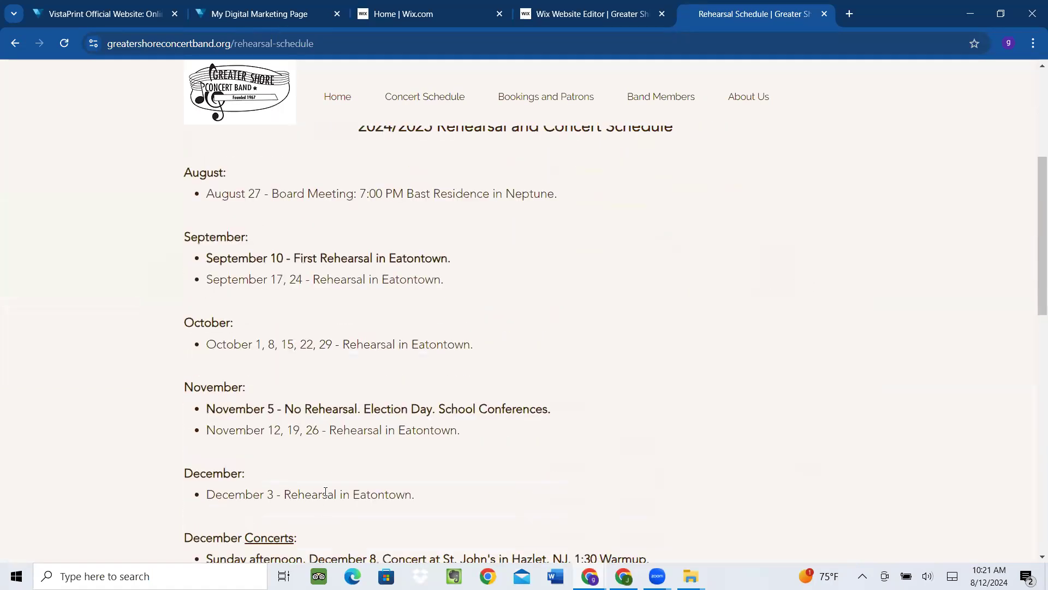
scroll(350, 382, "down", 1)
scroll(371, 347, "down", 2)
scroll(328, 305, "up", 2)
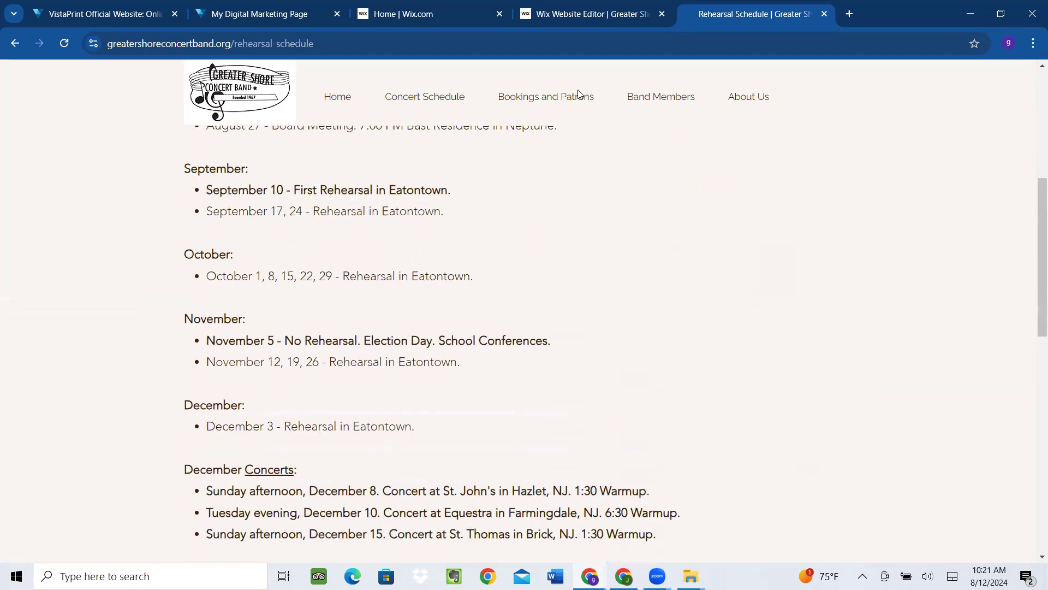
left_click(560, 16)
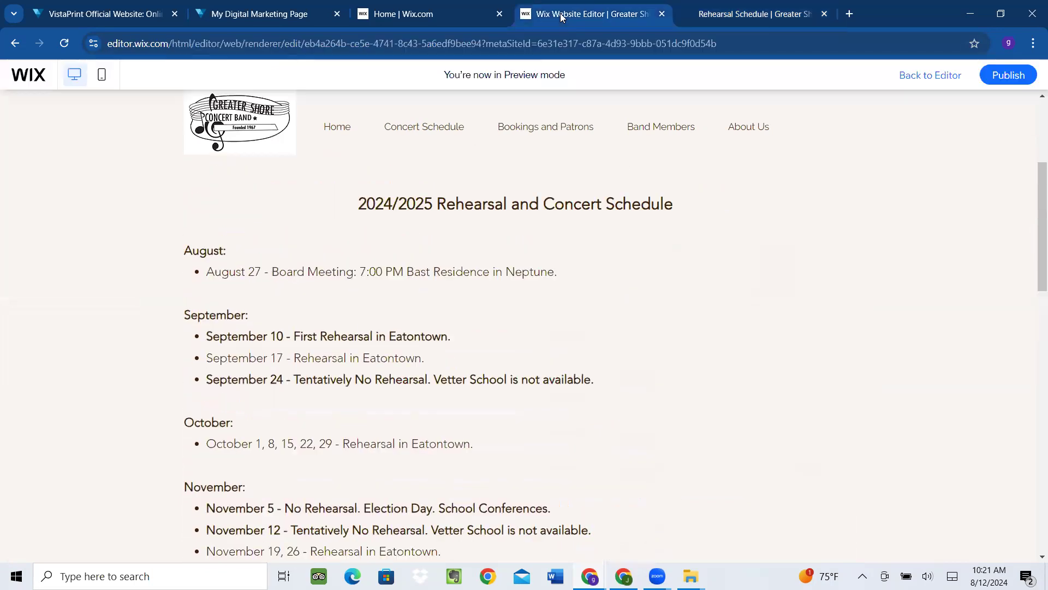
Publish the site, dismiss the confirmation, and return to the live Rehearsal Schedule tab
left_click(1006, 77)
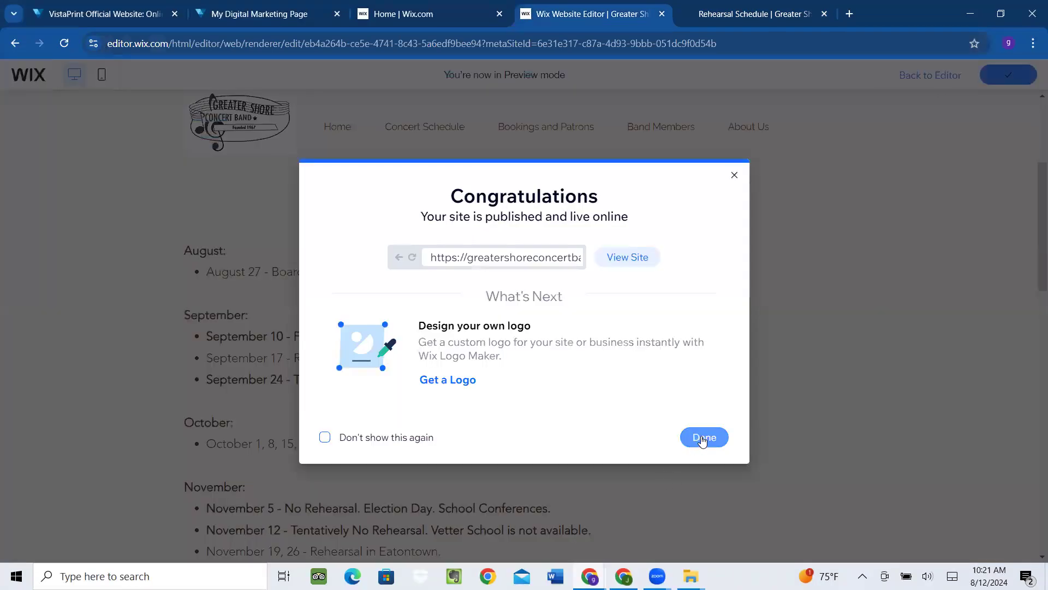
left_click(703, 440)
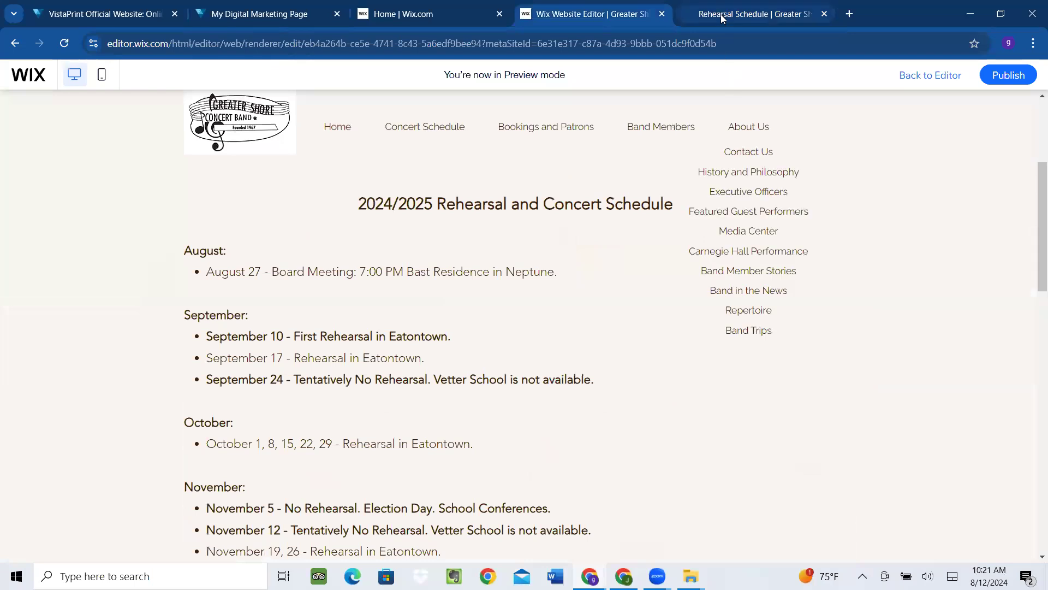
left_click(721, 18)
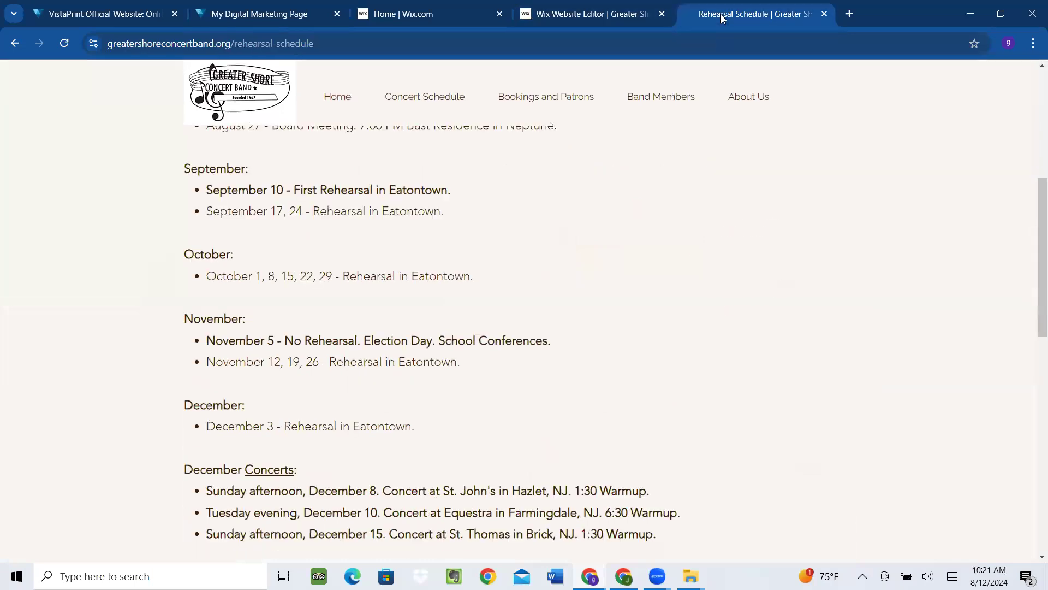
left_click(63, 43)
scroll(59, 220, "down", 2)
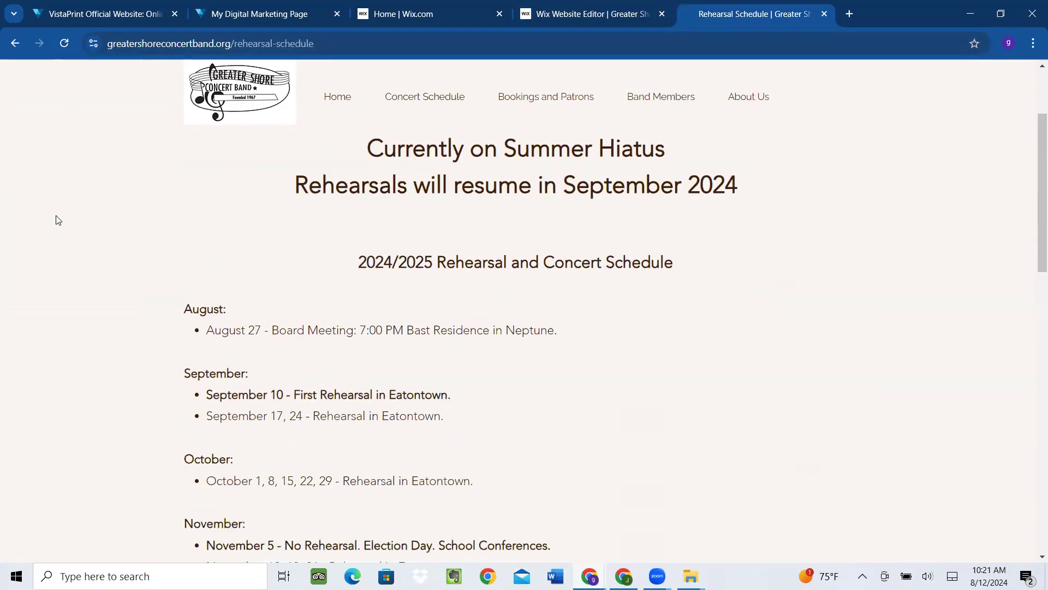
left_click(63, 44)
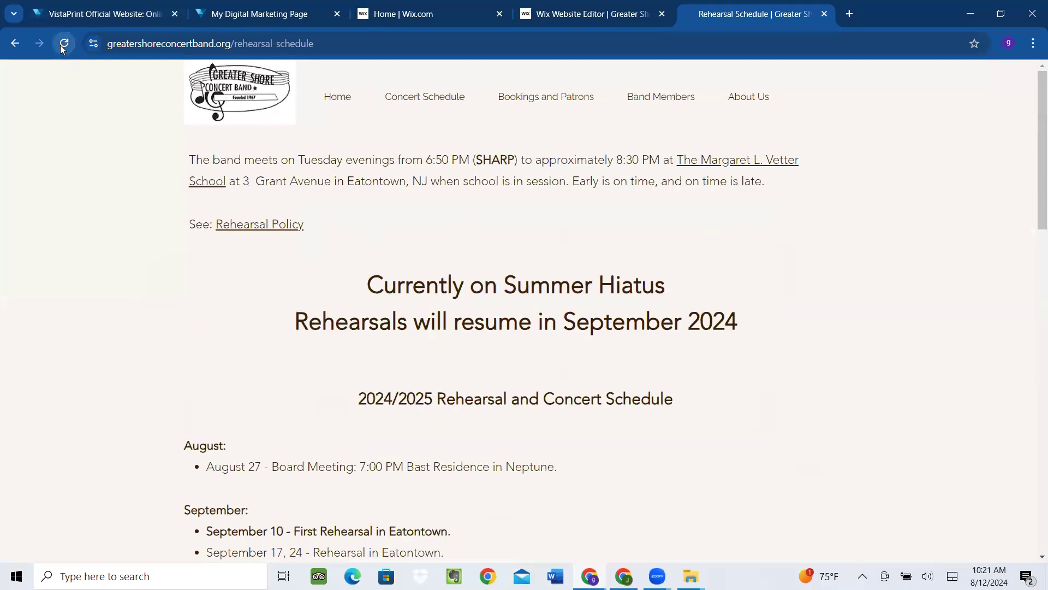
scroll(131, 292, "down", 2)
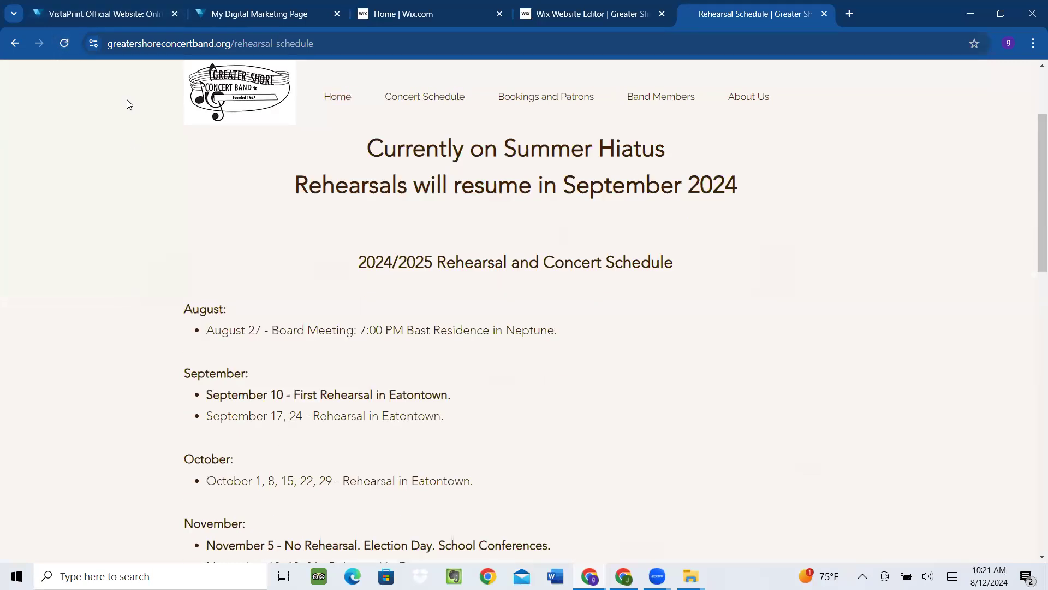
left_click(63, 43)
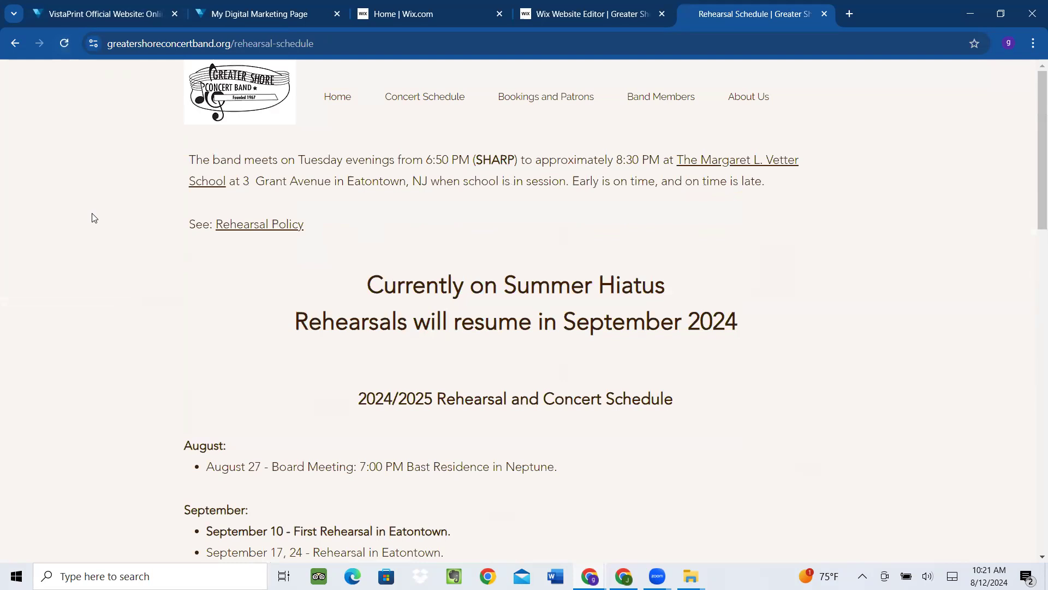
scroll(93, 216, "down", 2)
left_click(63, 43)
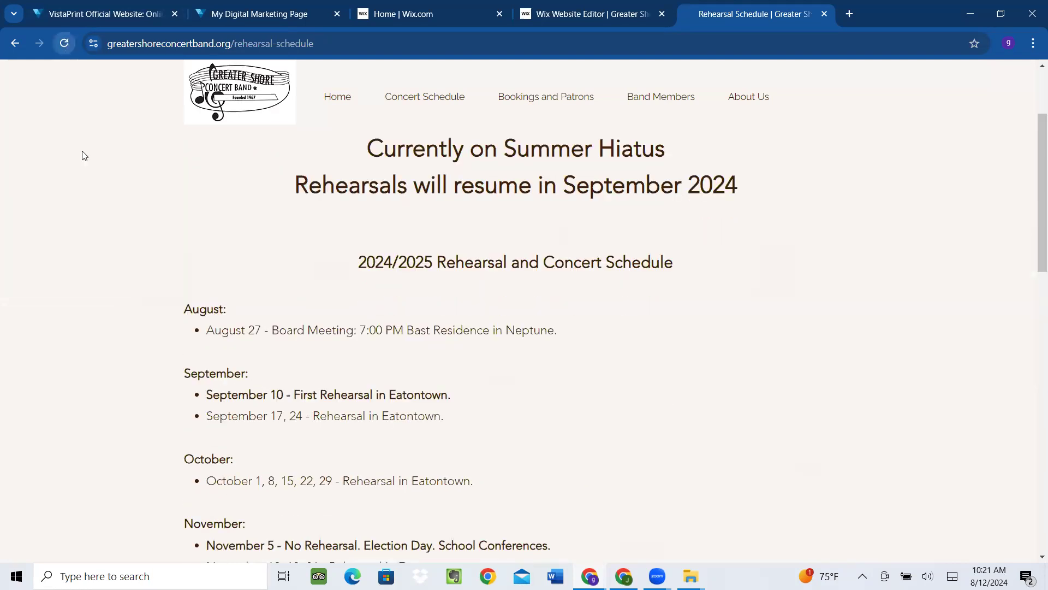
scroll(85, 234, "down", 3)
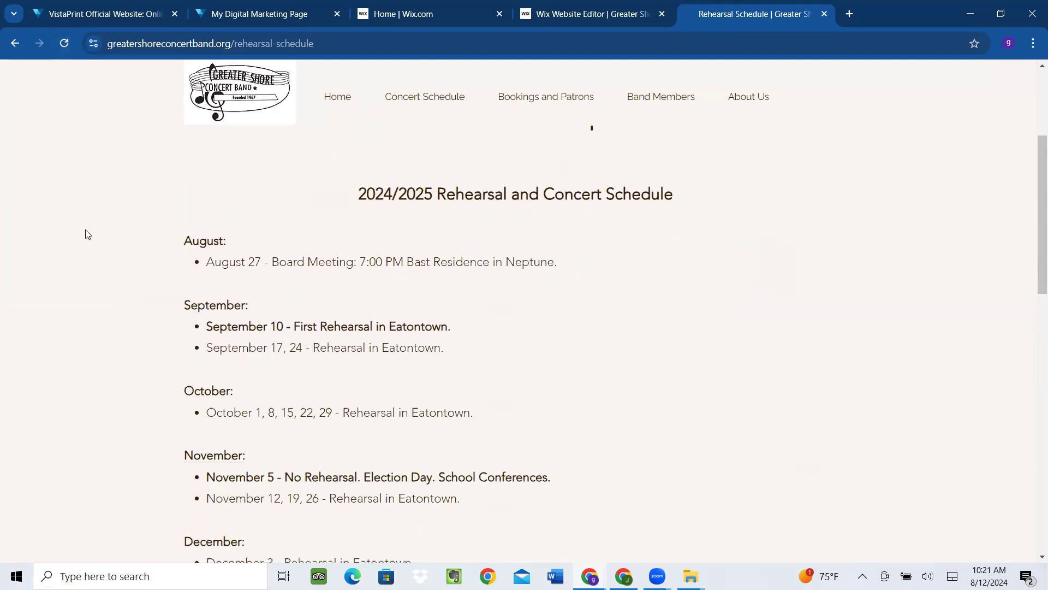
left_click(64, 43)
scroll(90, 241, "down", 3)
left_click(63, 44)
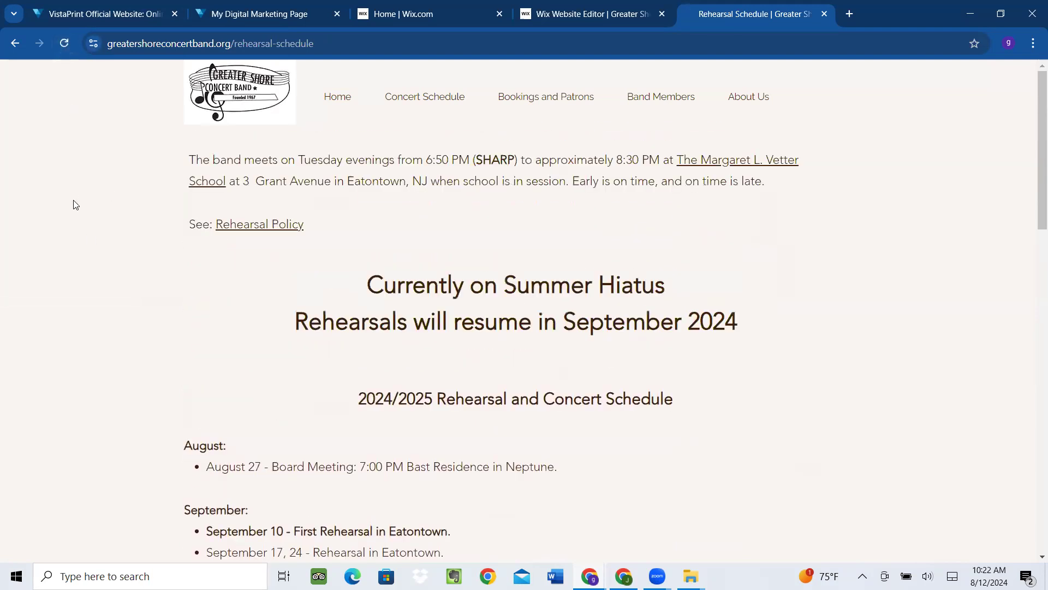
scroll(77, 204, "down", 3)
left_click(64, 43)
scroll(82, 158, "down", 6)
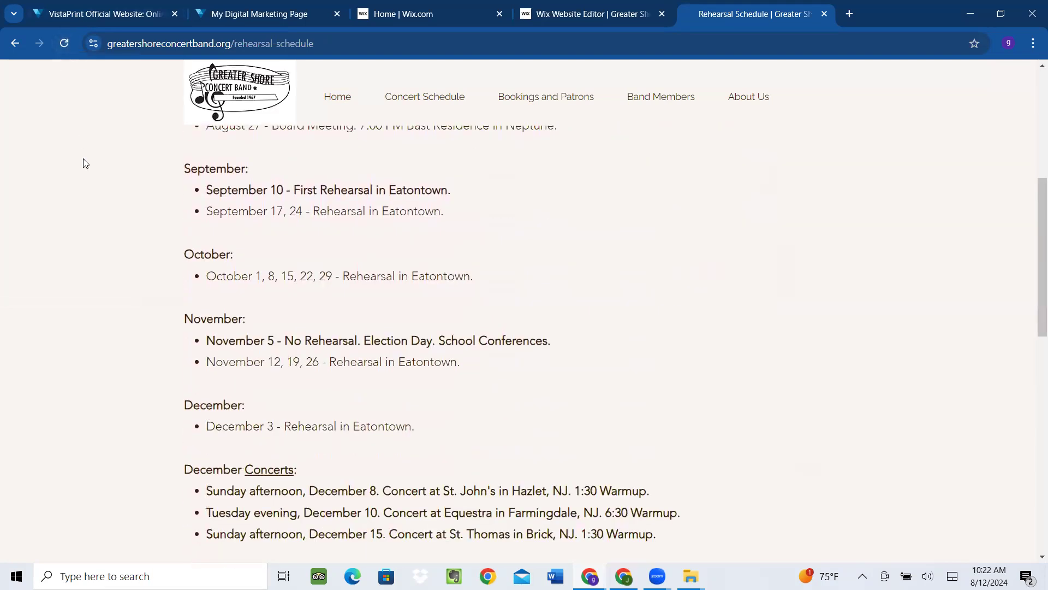
left_click(65, 44)
scroll(67, 105, "down", 3)
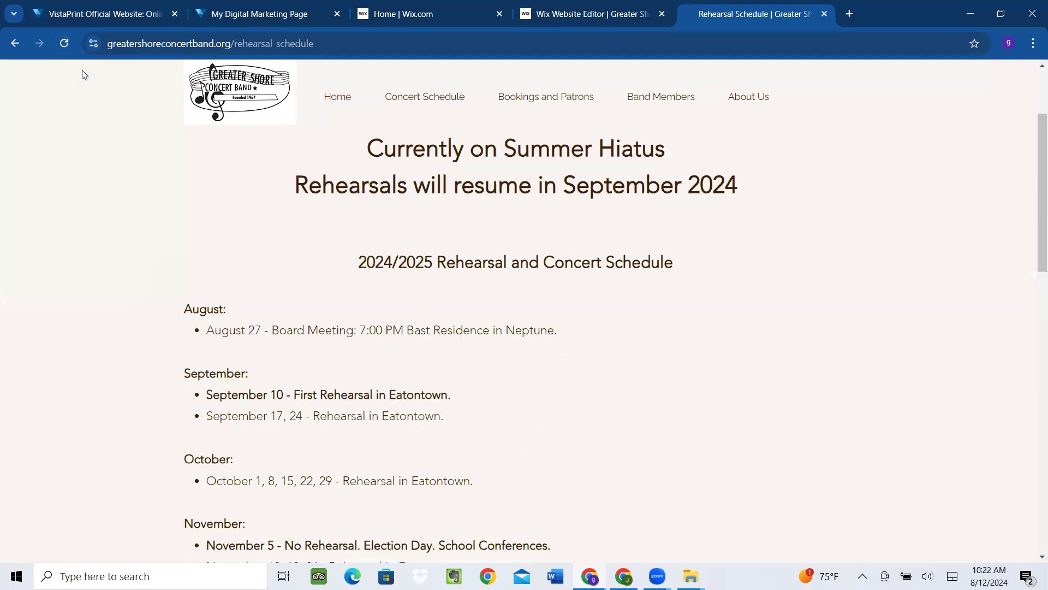
left_click(64, 44)
scroll(66, 79, "down", 3)
left_click(63, 44)
scroll(66, 165, "down", 3)
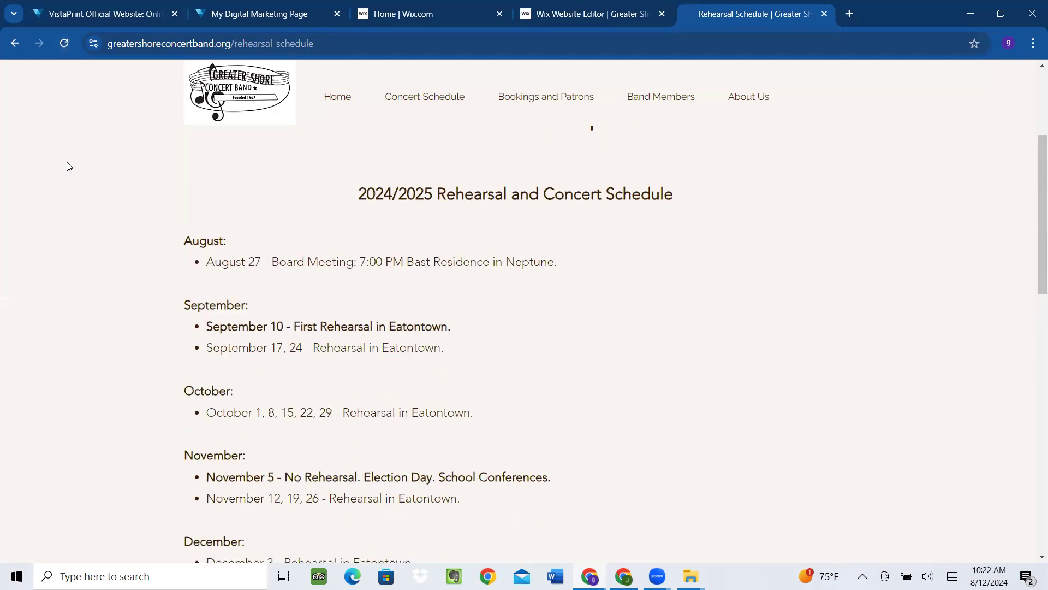
left_click(64, 43)
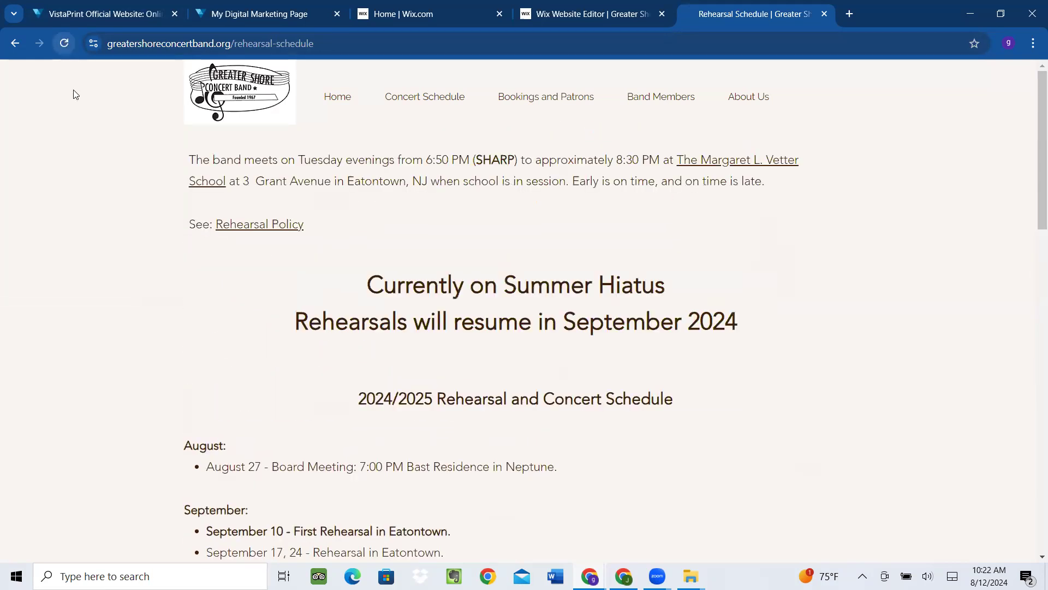
scroll(85, 135, "down", 2)
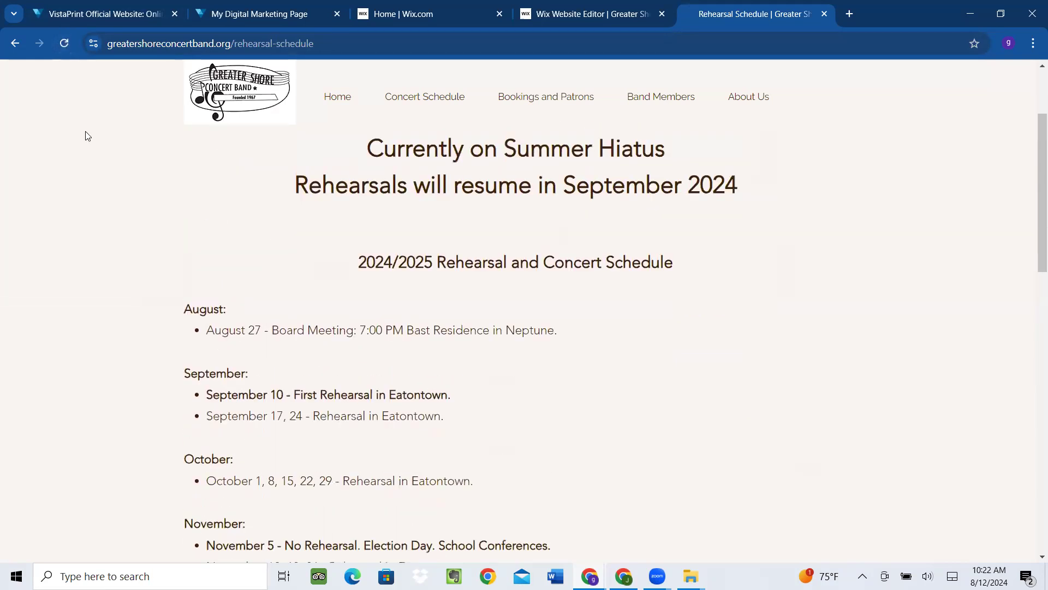
left_click(64, 43)
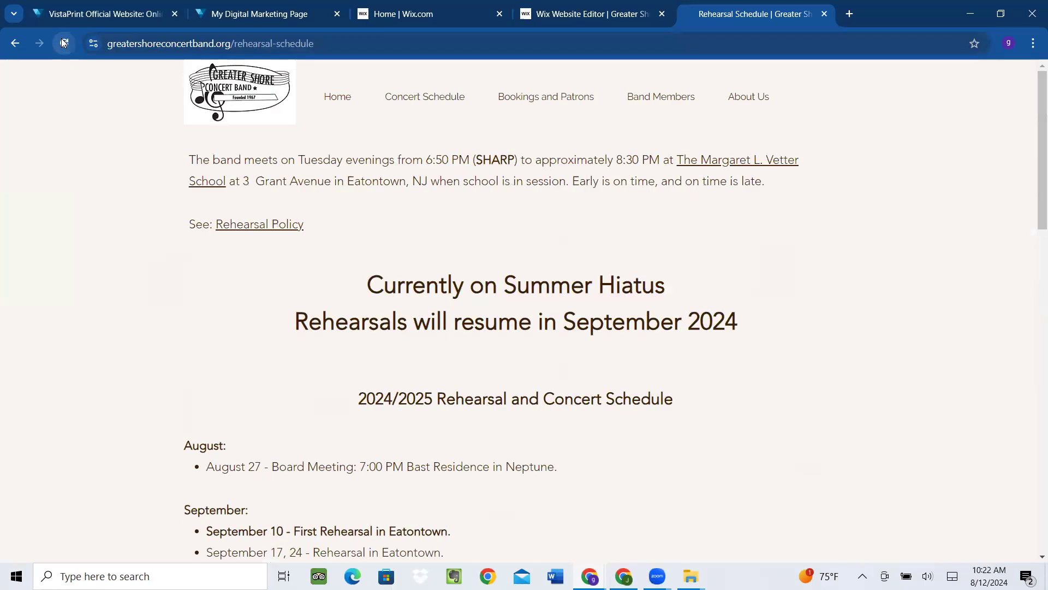
left_click(824, 15)
left_click(687, 14)
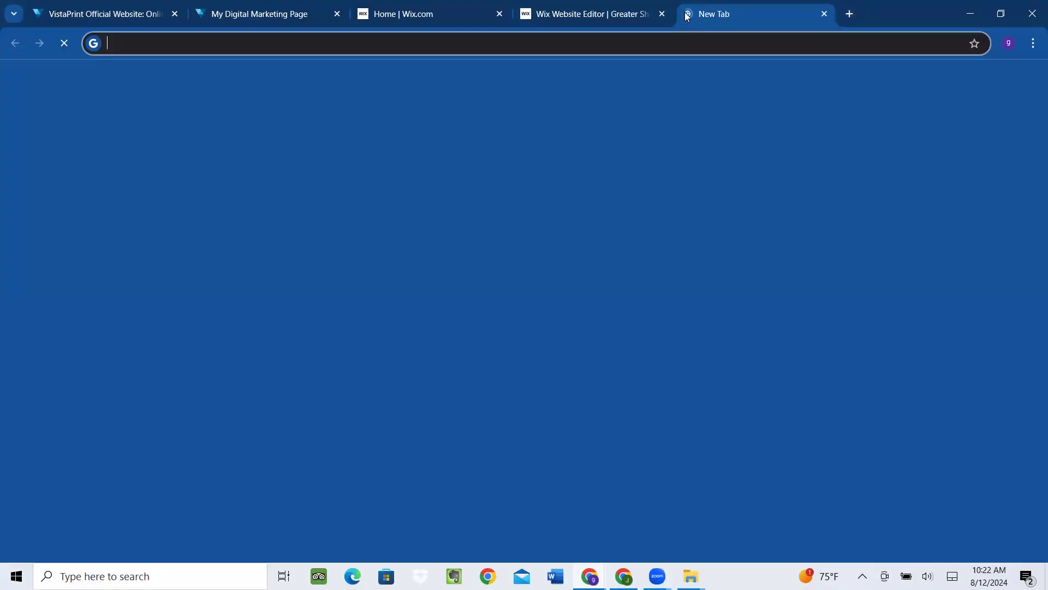
type("gre")
key("Return")
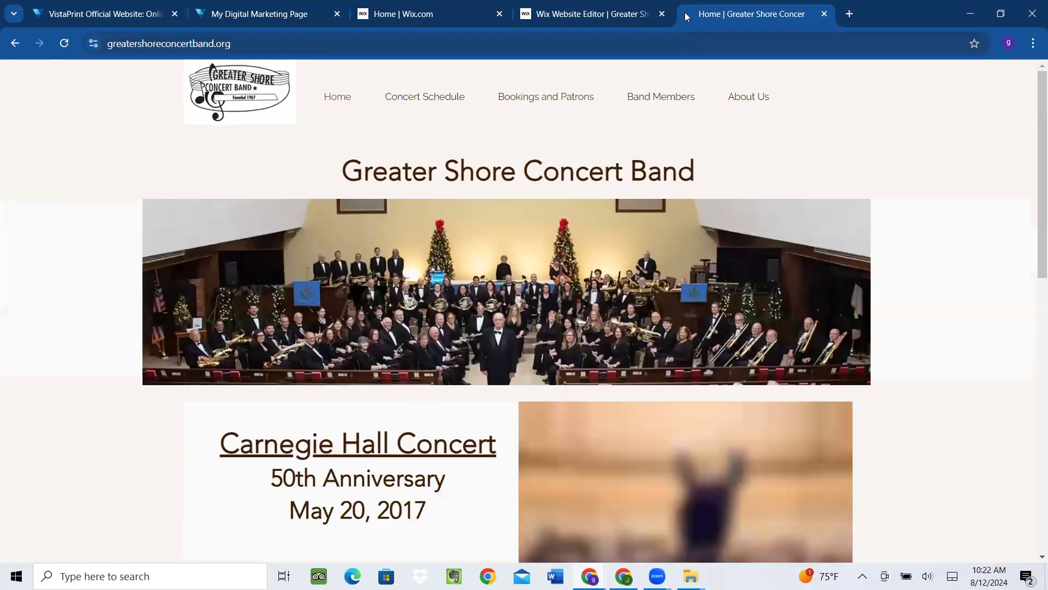
mouse_move(657, 103)
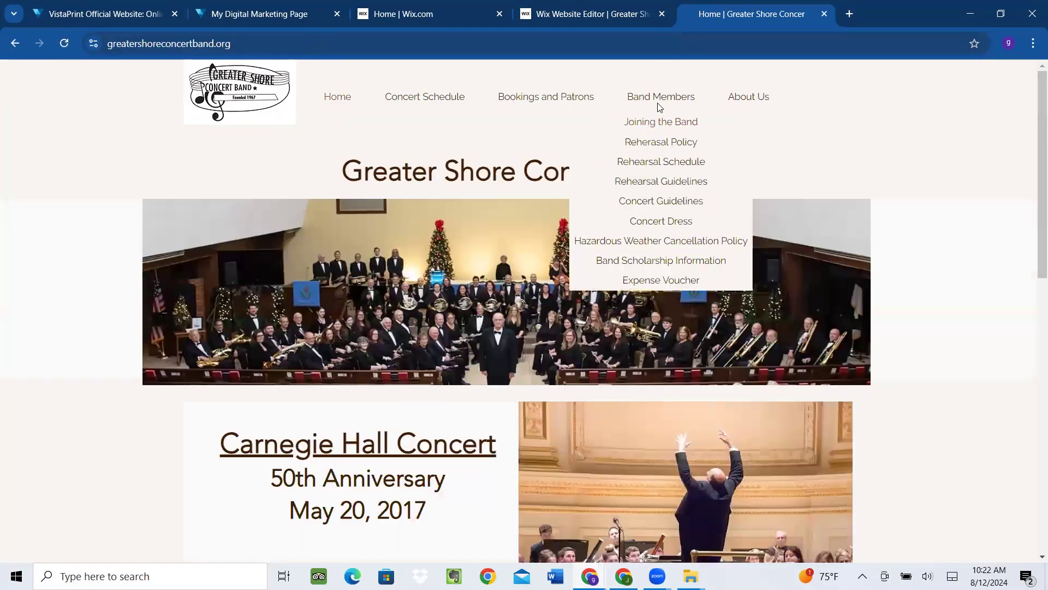
left_click(657, 162)
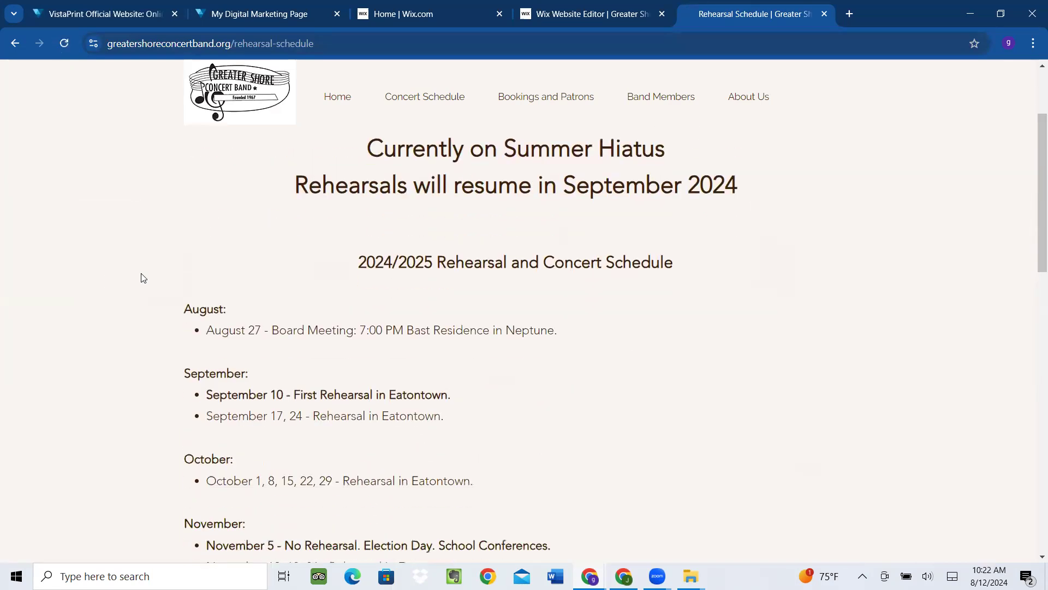
left_click(64, 43)
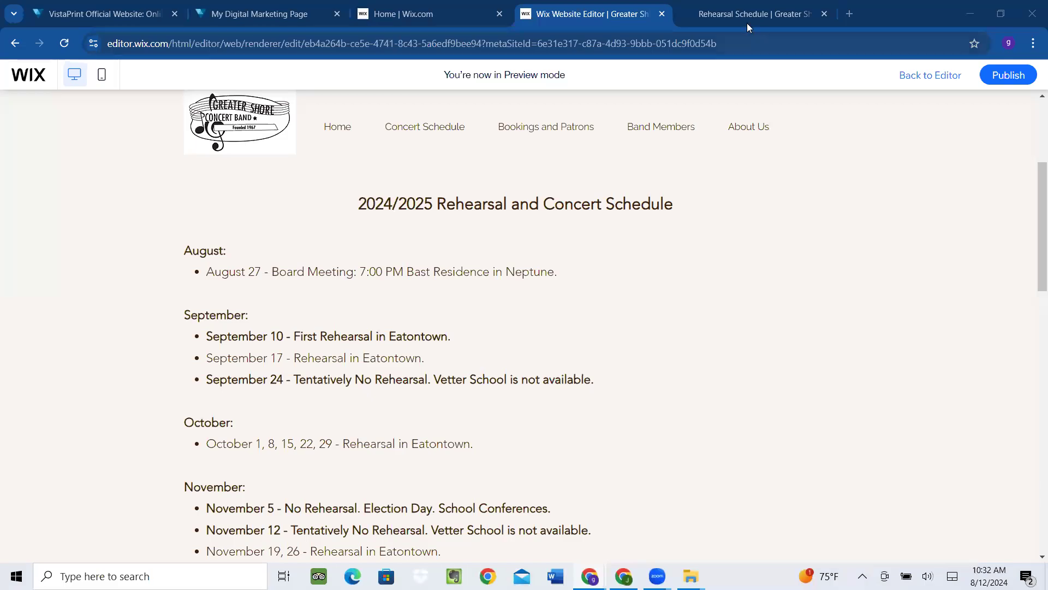
Publish the latest schedule edits from the Wix preview and close the confirmation
left_click(739, 16)
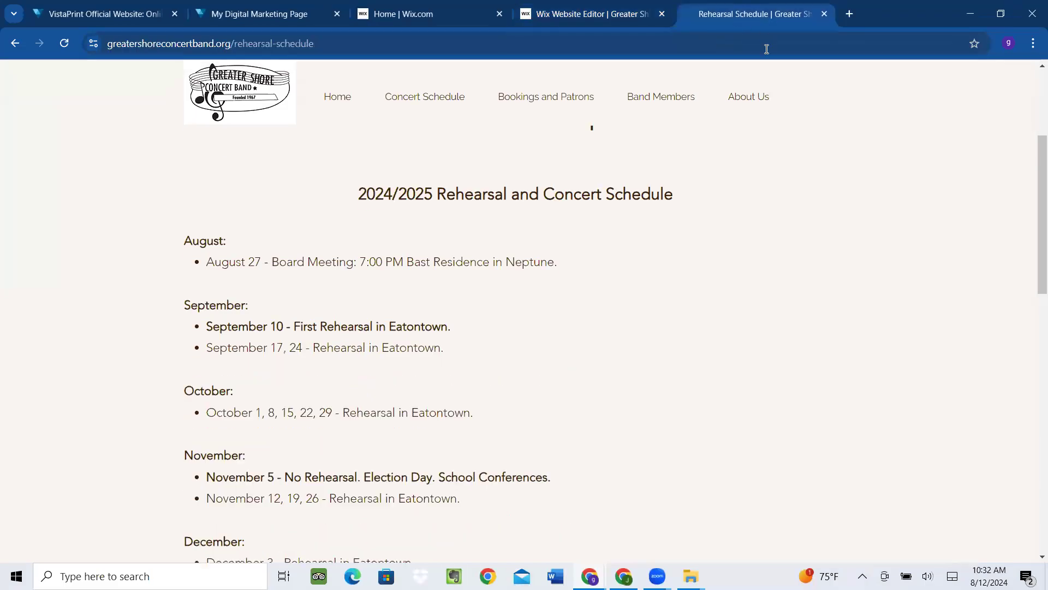
left_click(573, 16)
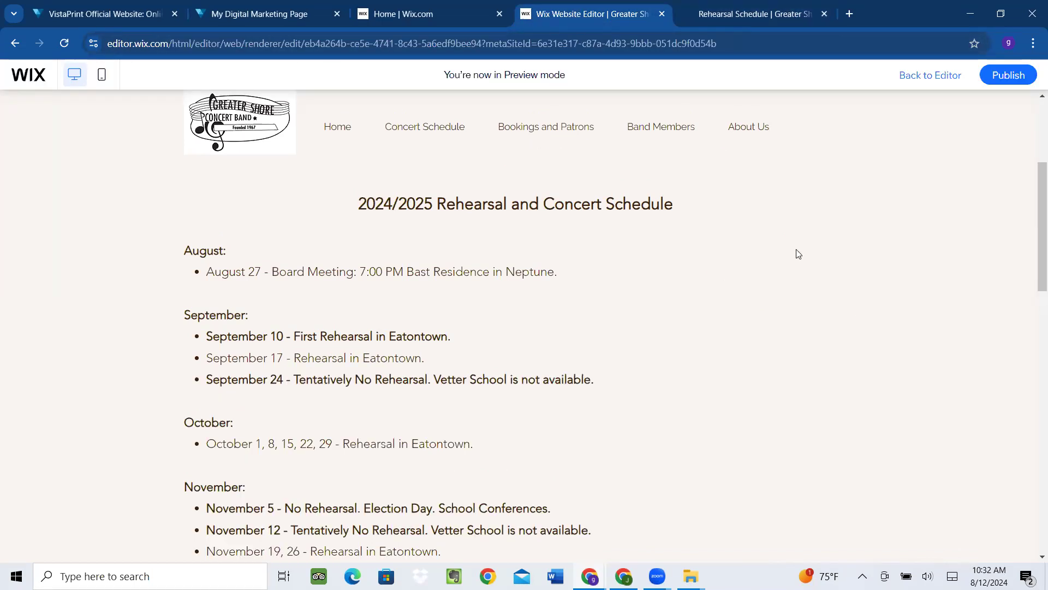
mouse_move(1001, 79)
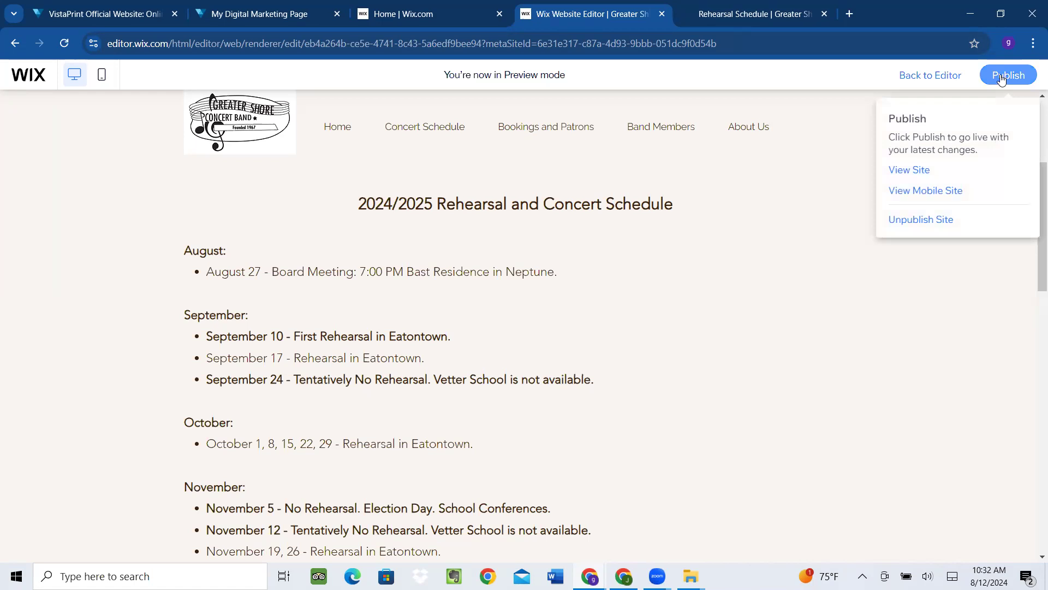
left_click(1003, 78)
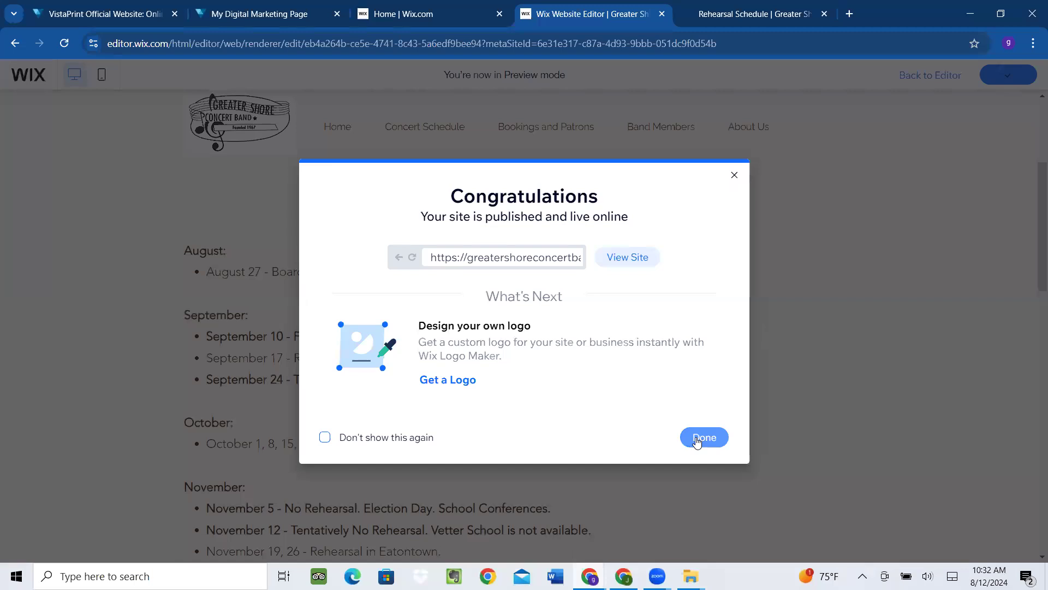
left_click(697, 439)
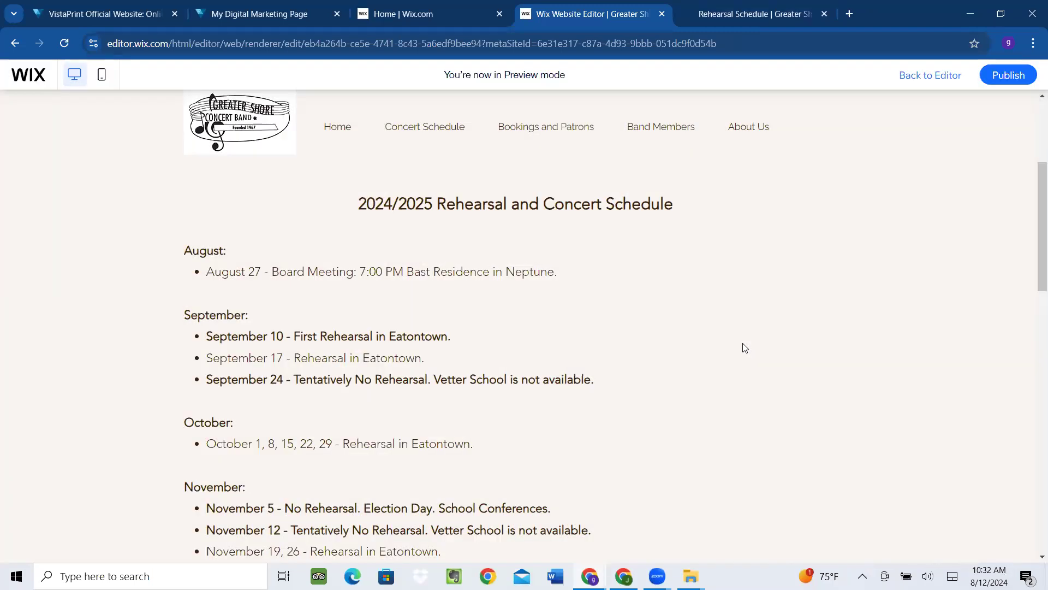
Reload the live Rehearsal Schedule page to show the bold September 24 Tentatively No Rehearsal line
left_click(745, 16)
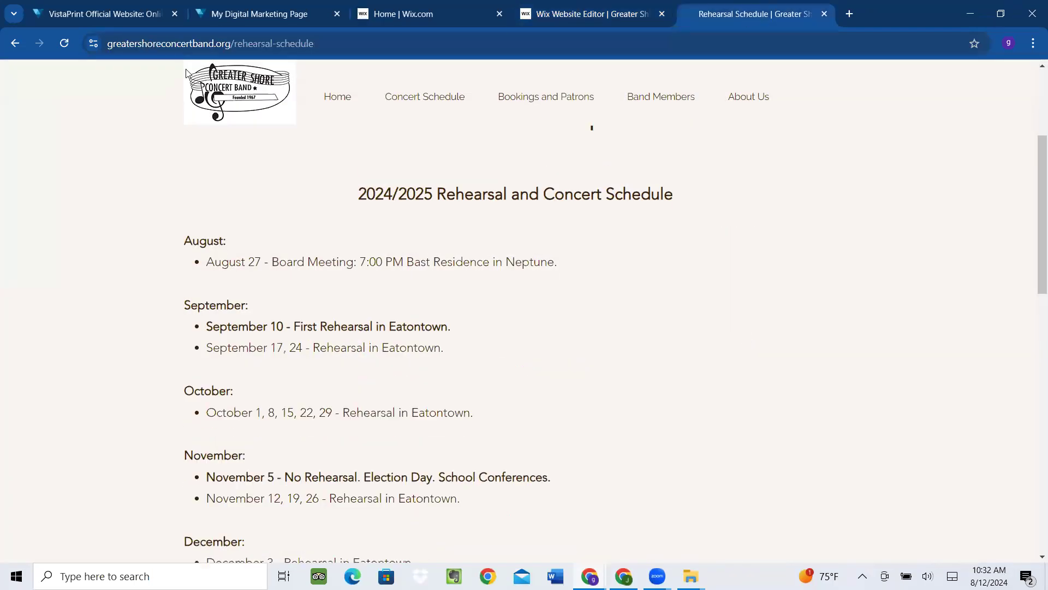
left_click(63, 43)
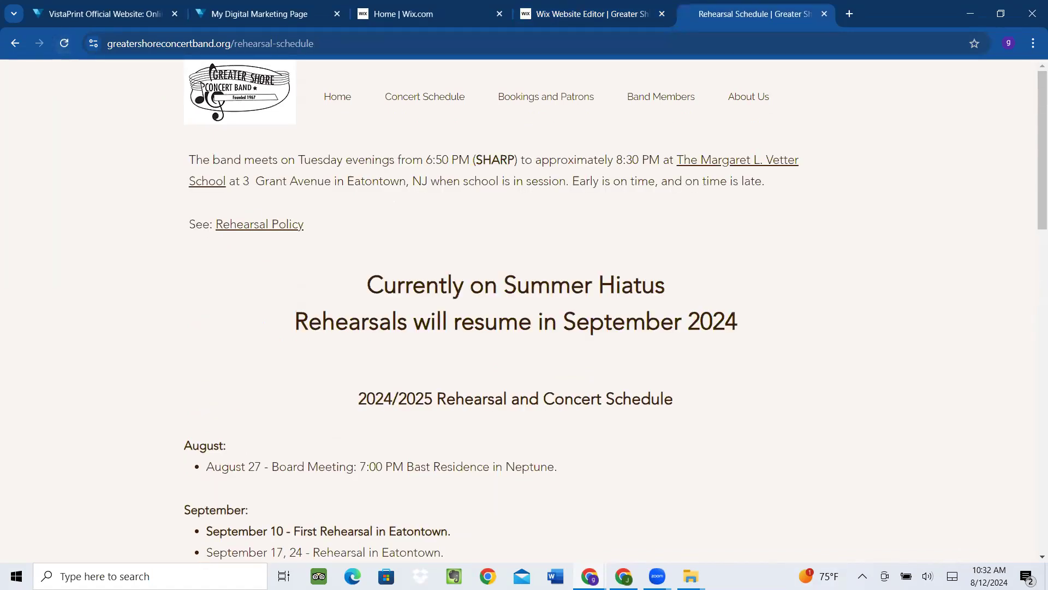
left_click(694, 571)
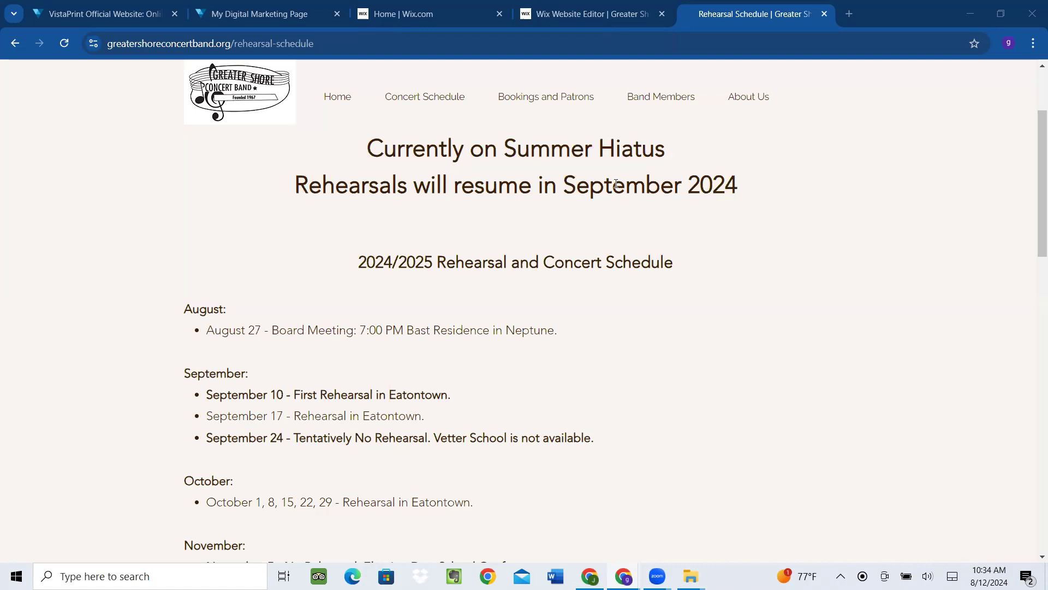
middle_click(717, 5)
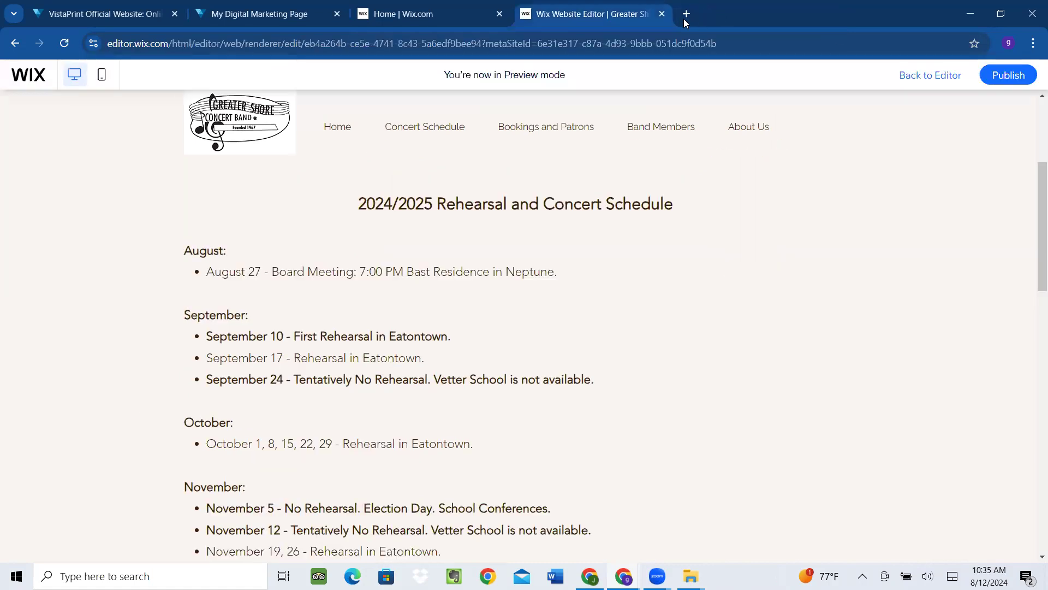
left_click(684, 14)
type("g")
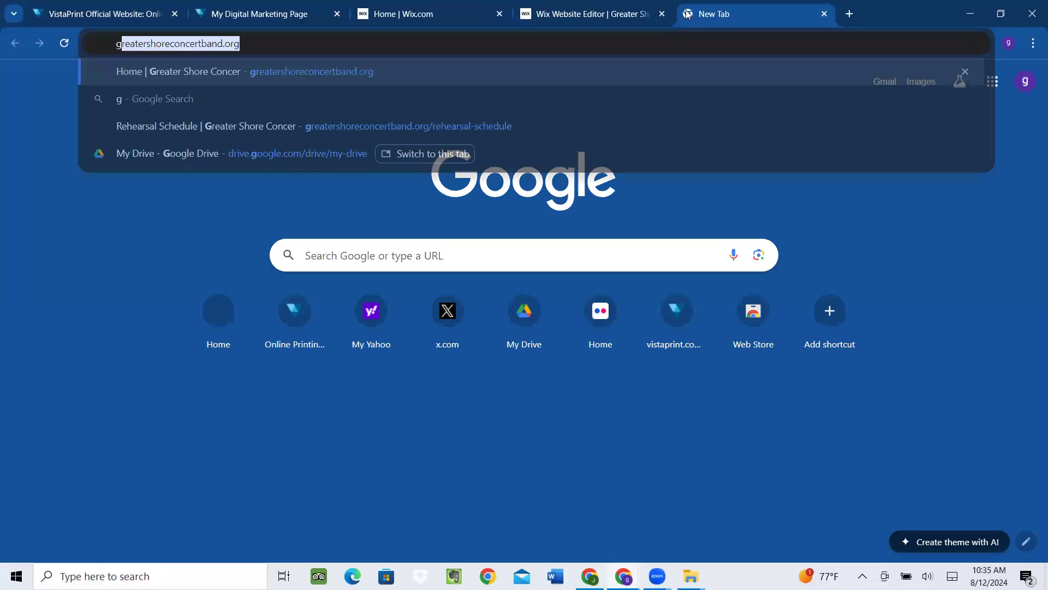
key("Return")
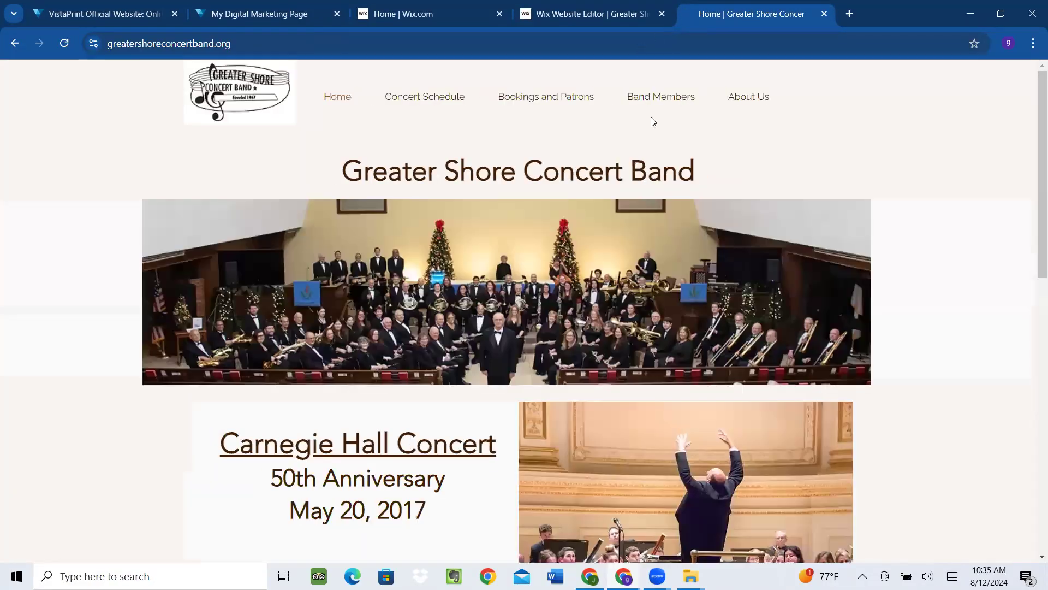
mouse_move(674, 98)
left_click(671, 163)
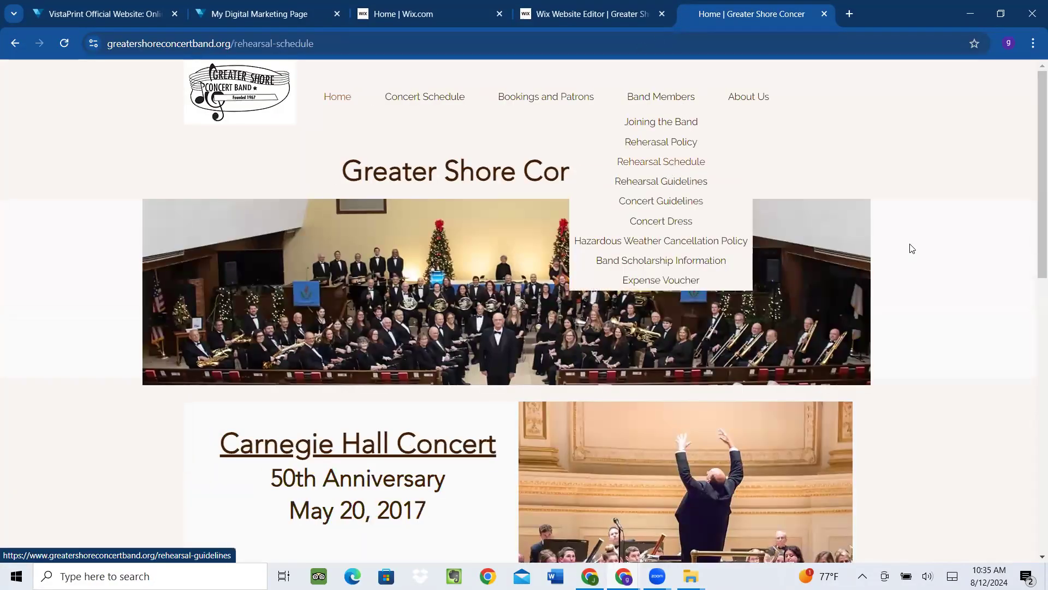
scroll(806, 268, "down", 3)
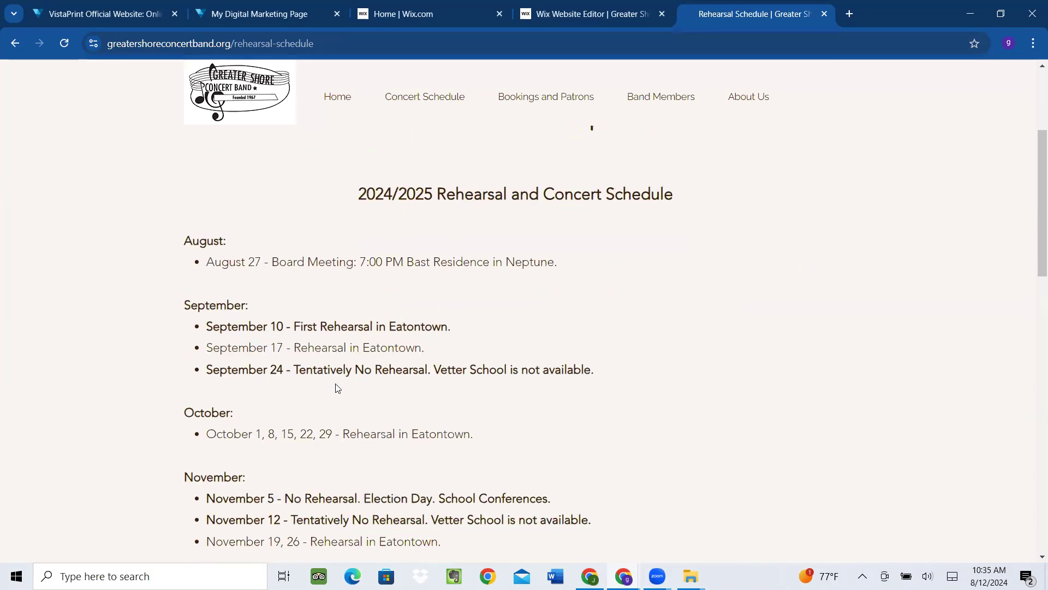
scroll(335, 386, "down", 3)
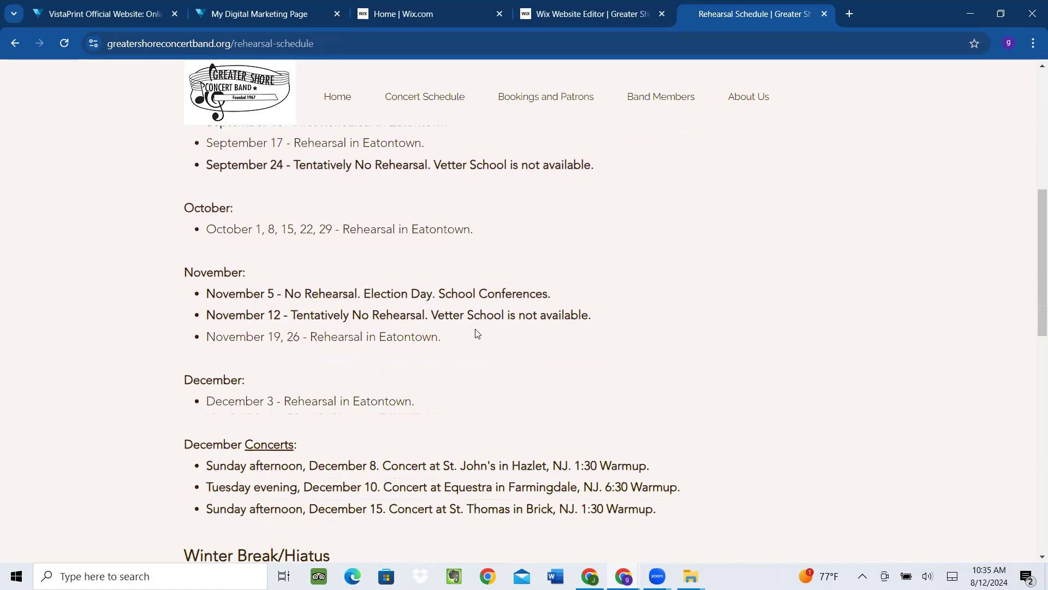
scroll(474, 330, "down", 1)
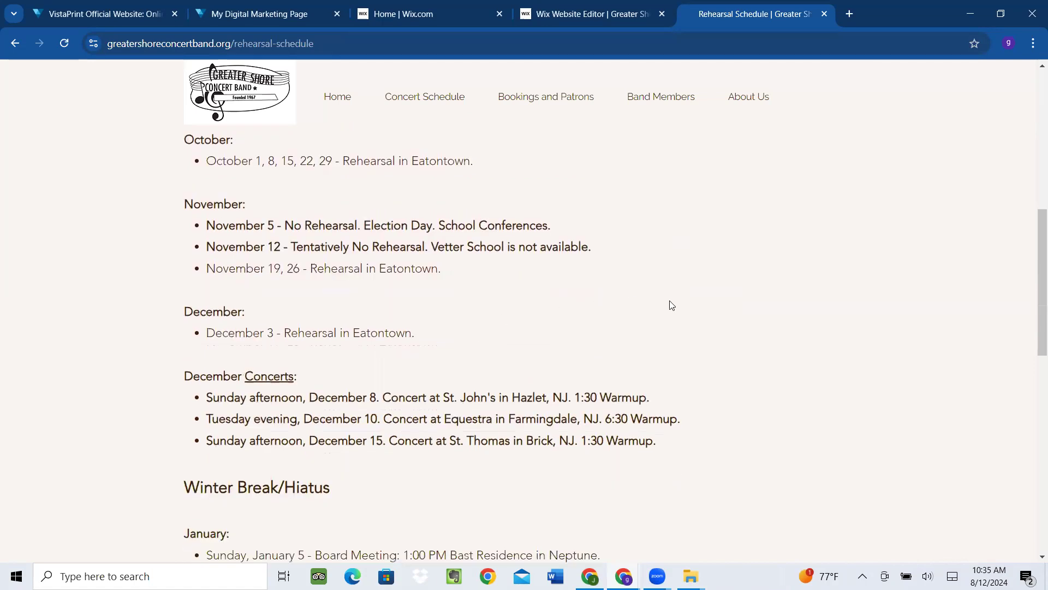
scroll(669, 303, "down", 5)
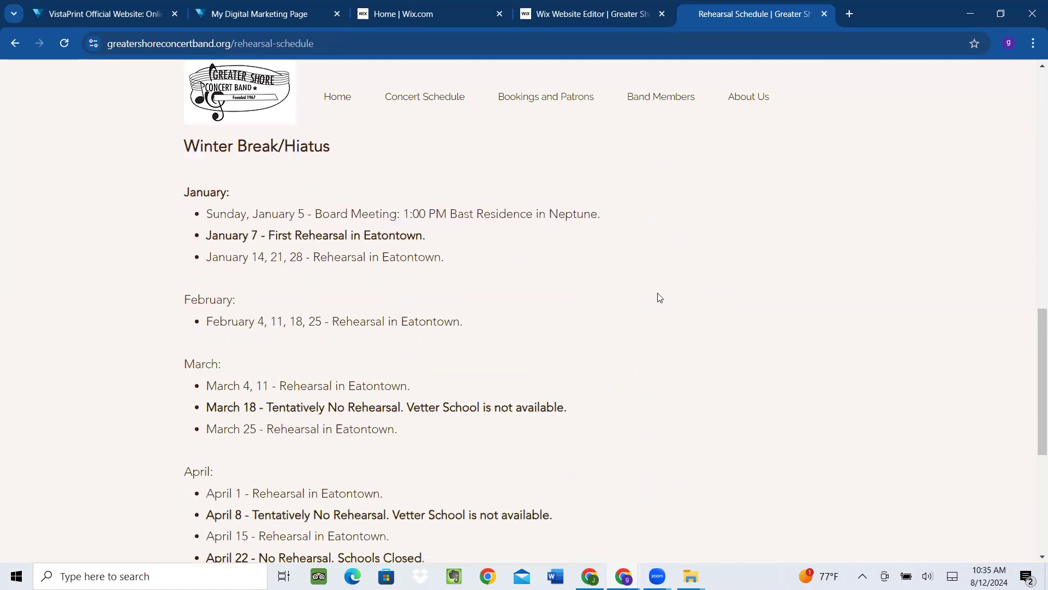
scroll(660, 298, "up", 3)
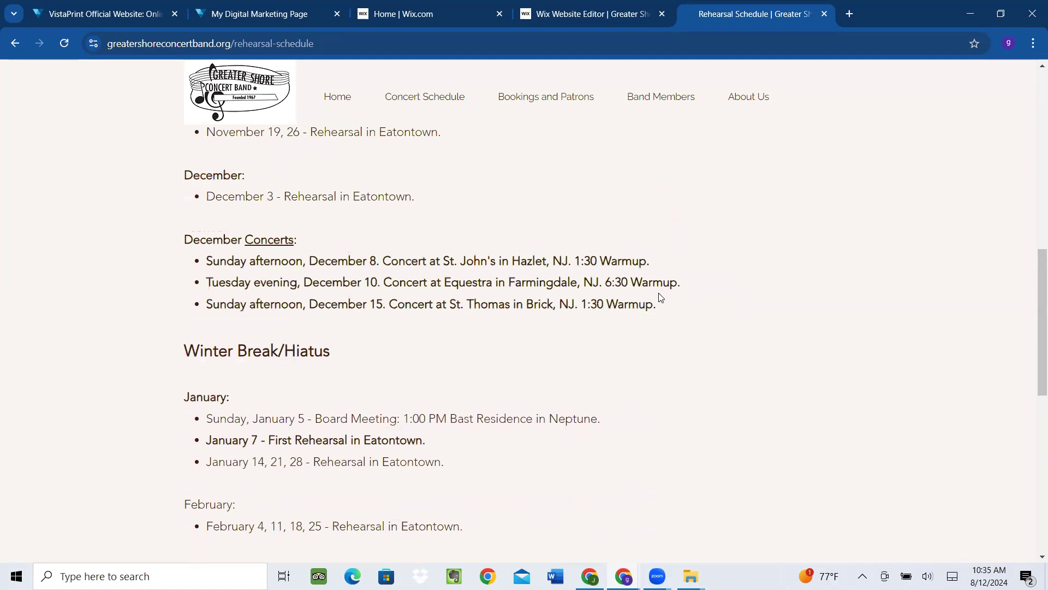